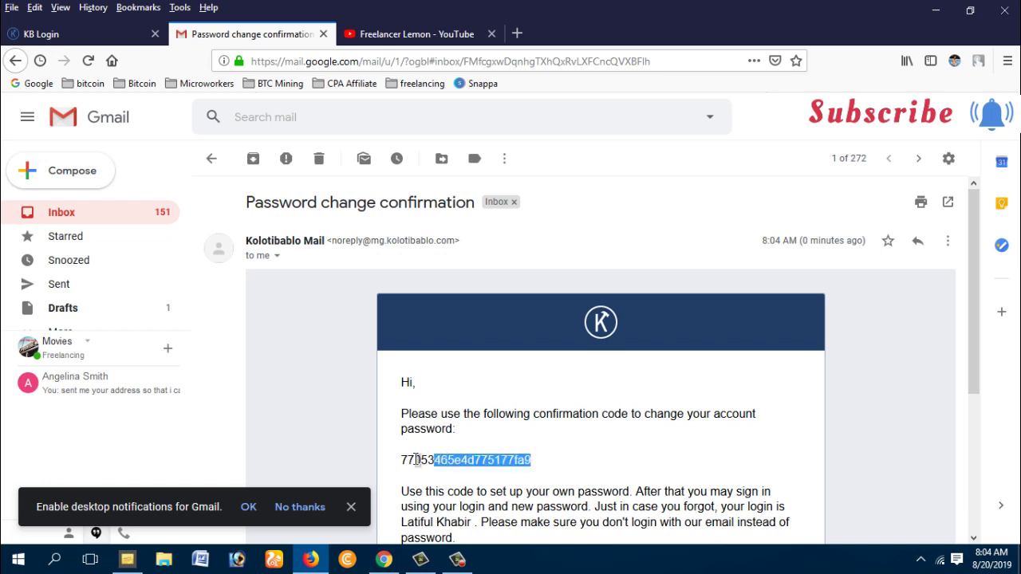
Copy the confirmation code from the password change email and paste it into the code field of the recovery form.
right_click(454, 460)
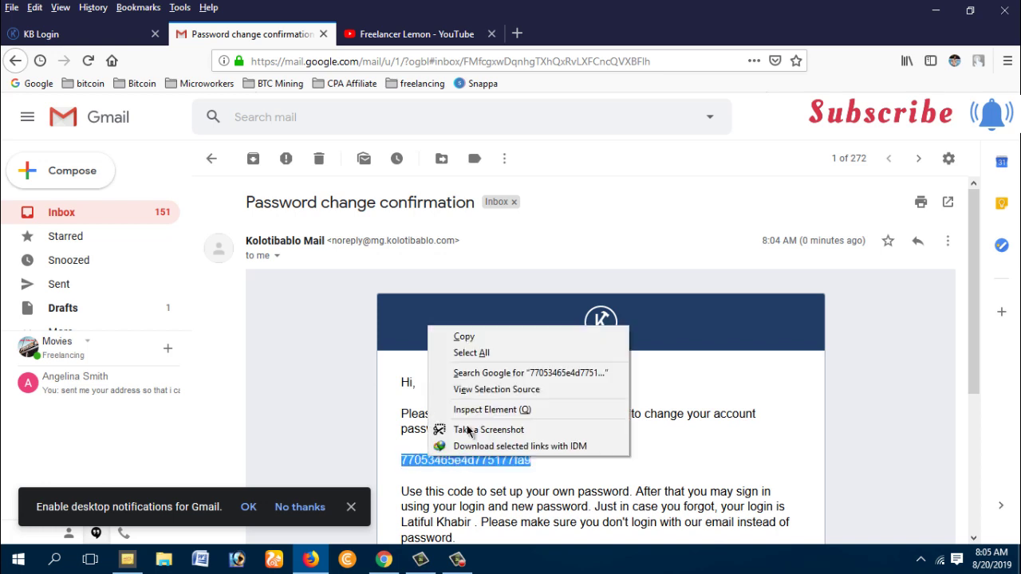
click(473, 337)
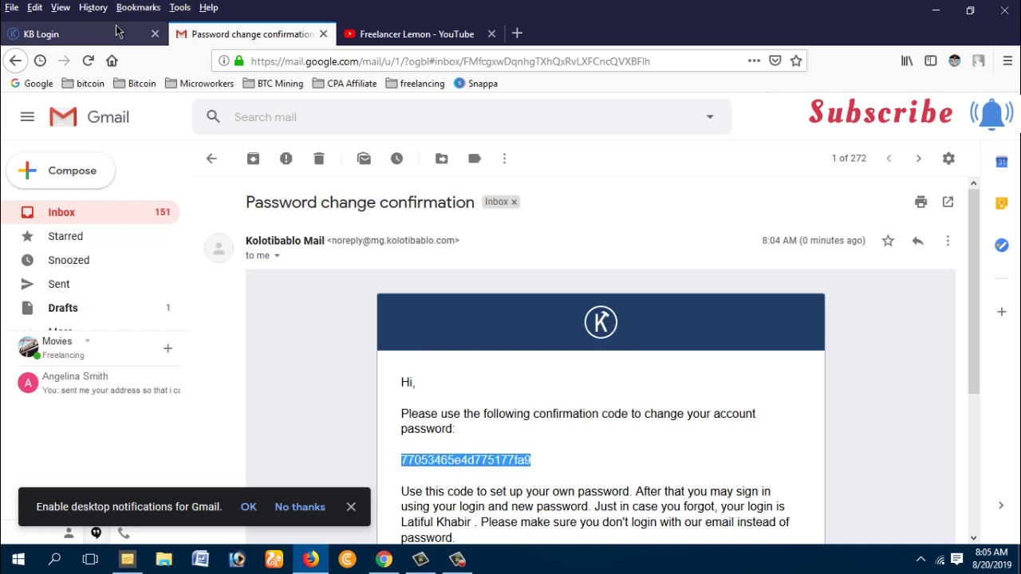
click(63, 34)
right_click(372, 415)
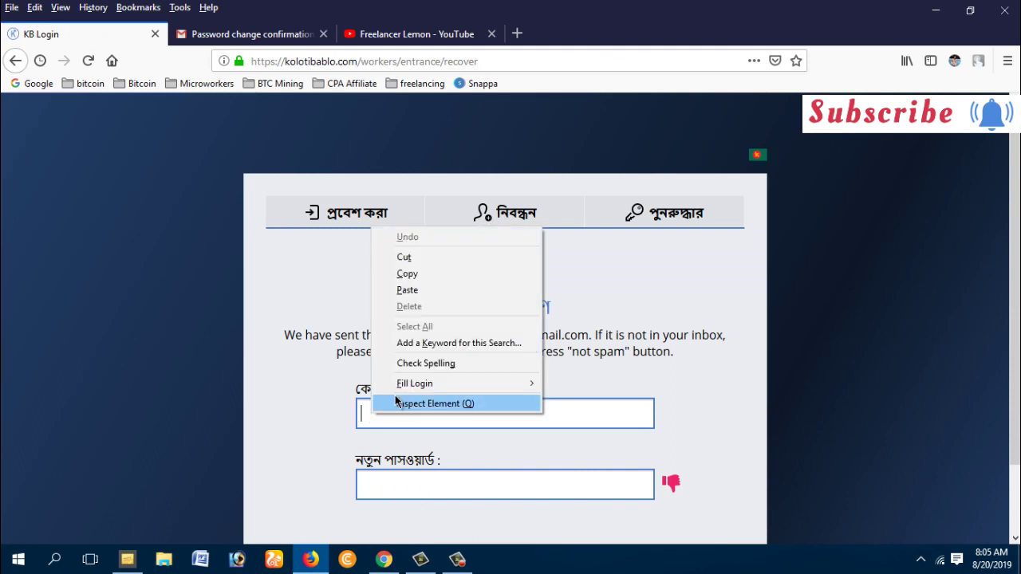
click(420, 291)
Enter the new account password, submit the recovery form, and save the login in the browser.
click(432, 488)
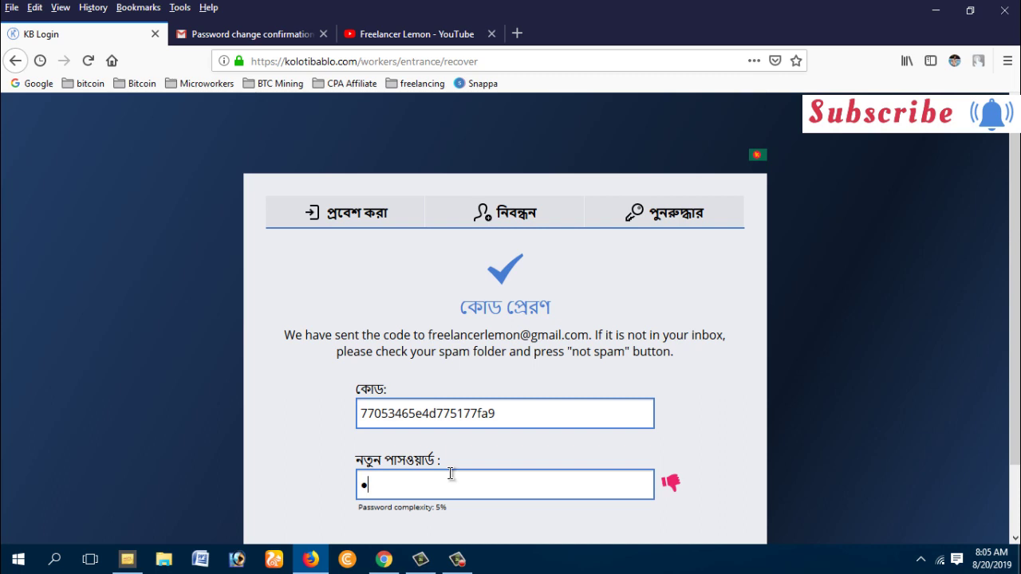
text(•••••)
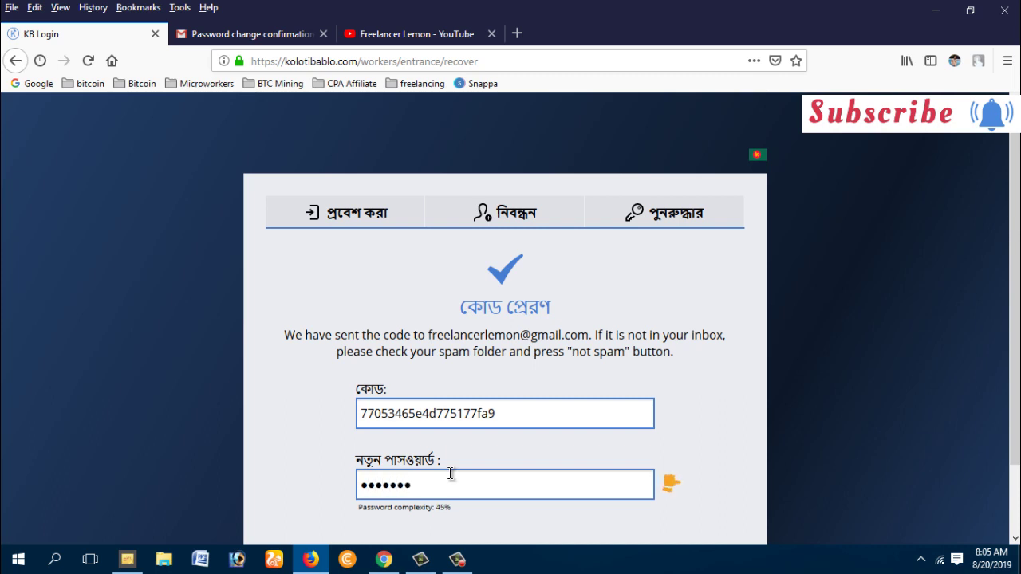
text(••)
scroll(456, 459, down, 2)
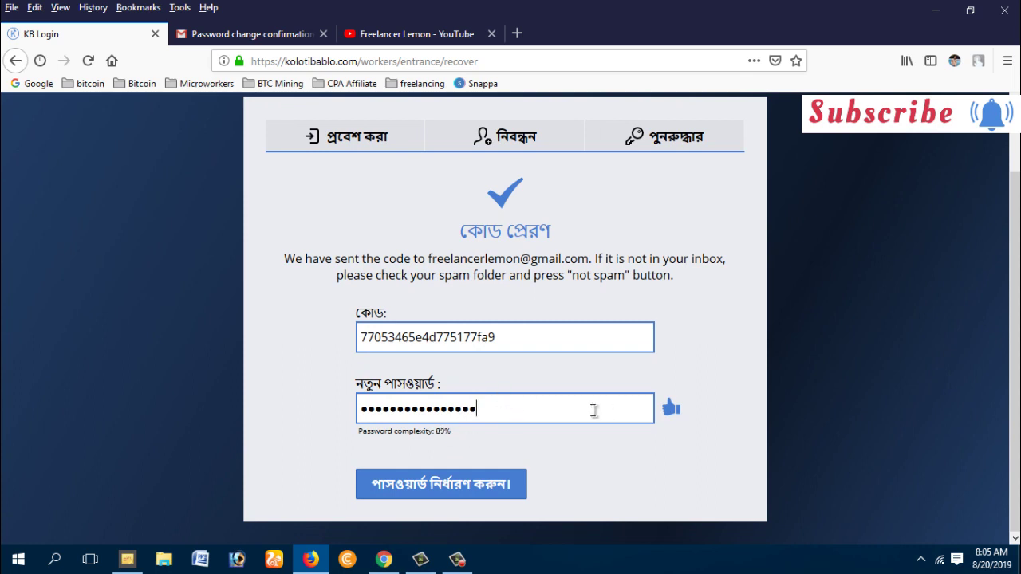
click(427, 488)
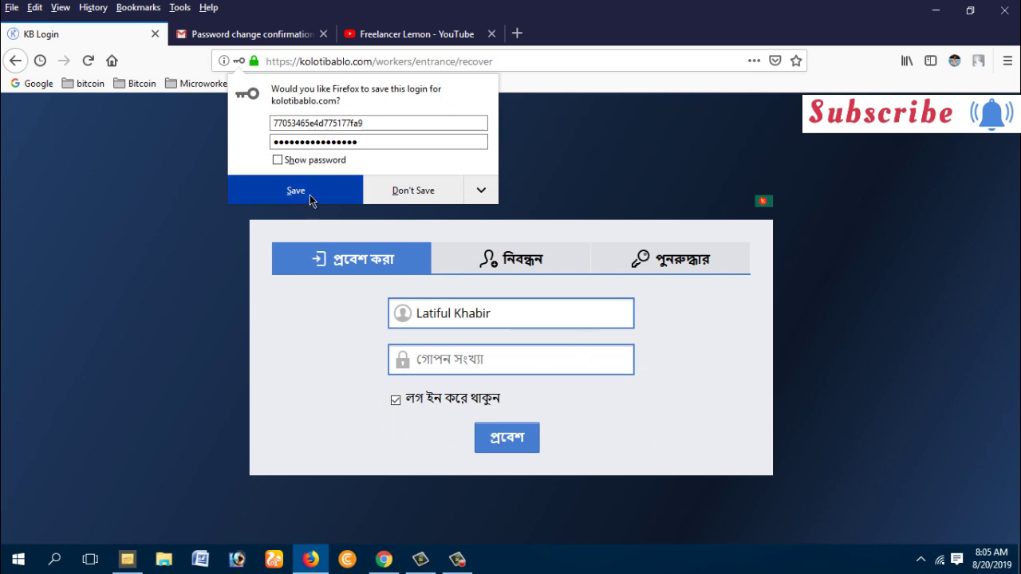
click(309, 194)
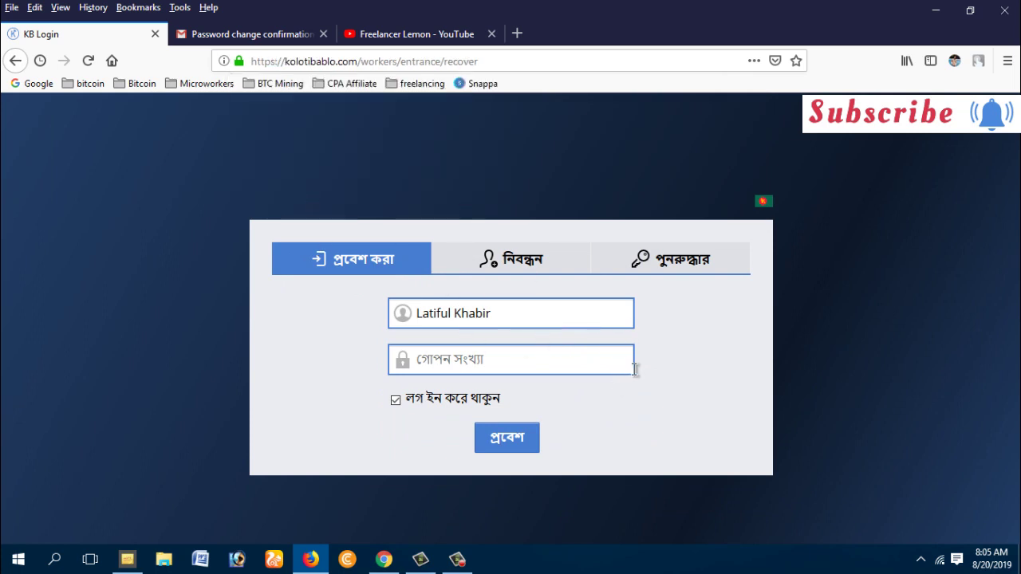
Replace the prefilled login name on the sign-in form with the login name copied from the password change email.
drag(559, 313, 222, 309)
key(BackSpace)
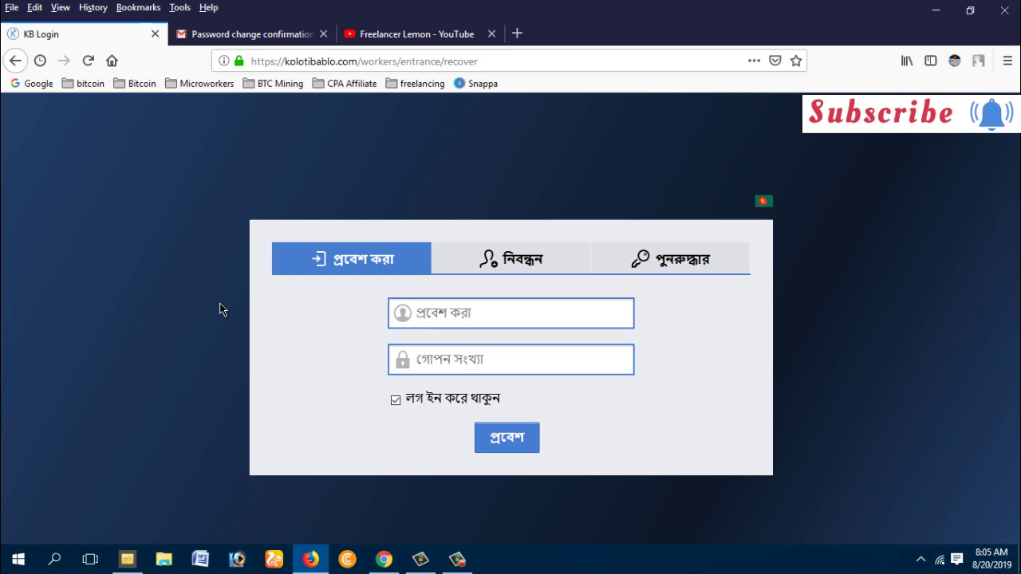
click(280, 28)
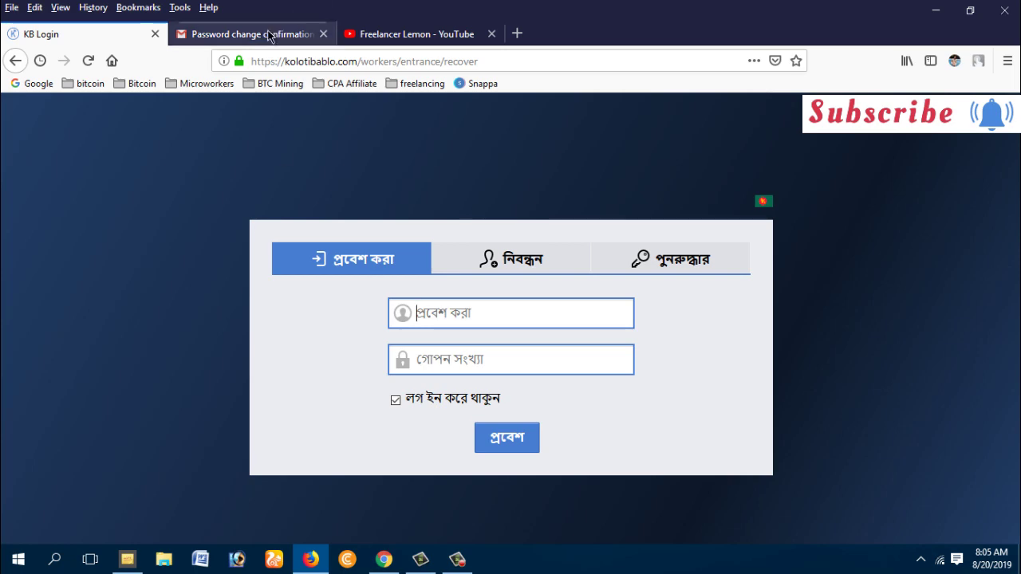
scroll(471, 393, down, 3)
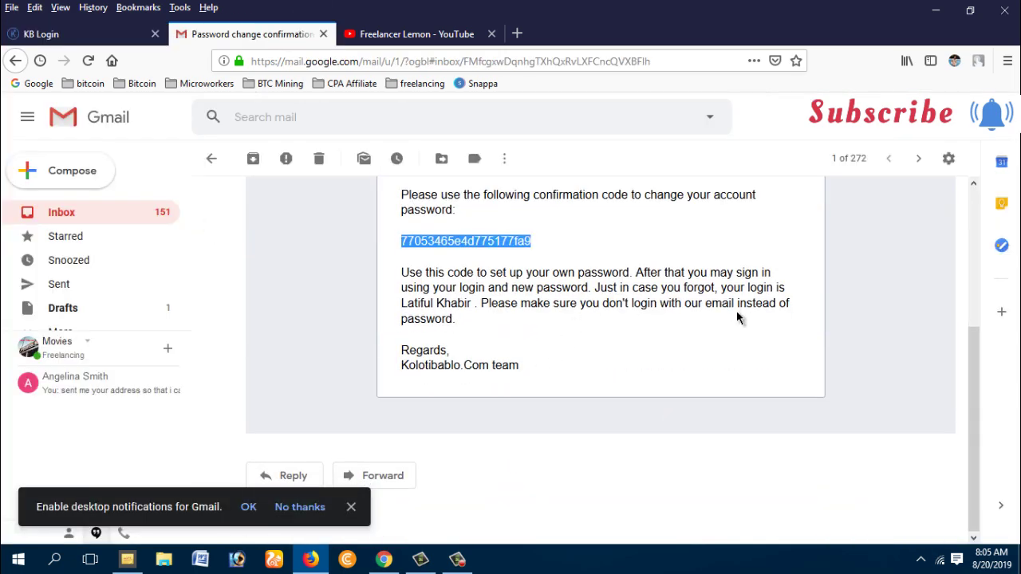
drag(477, 306, 401, 307)
right_click(423, 309)
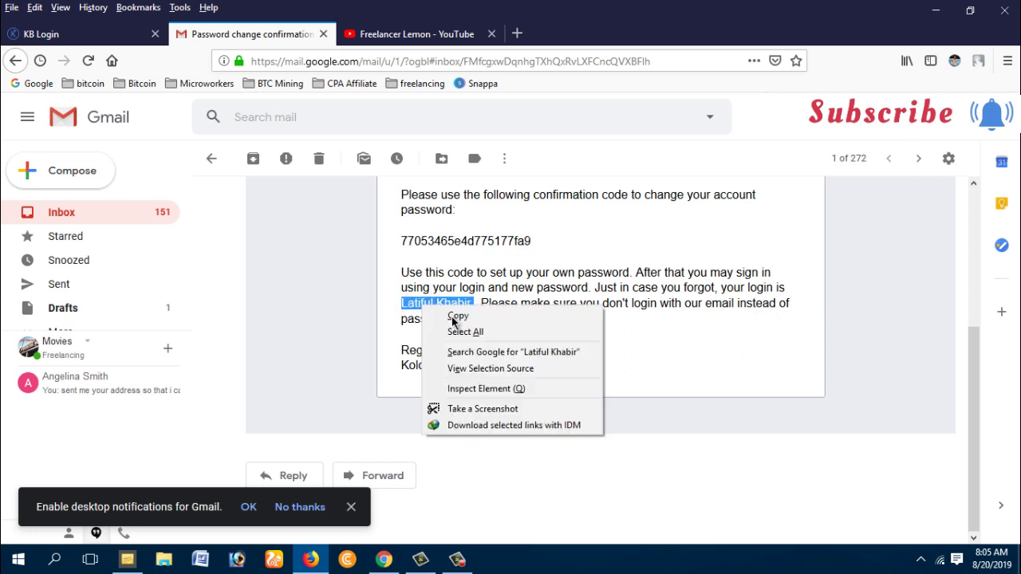
click(462, 319)
click(44, 33)
click(416, 309)
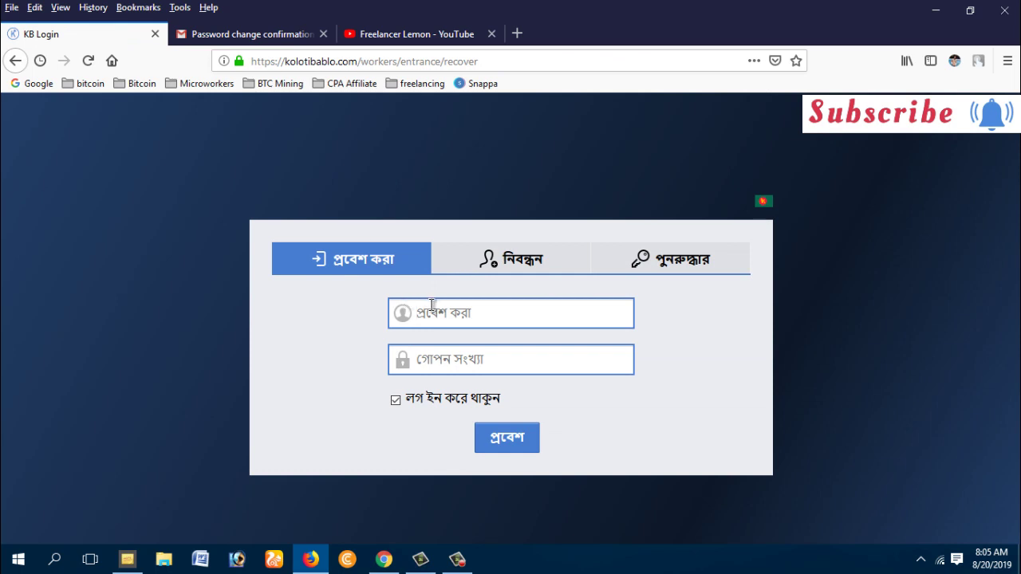
right_click(433, 309)
click(471, 372)
Enter the account password and submit the sign-in form.
click(513, 357)
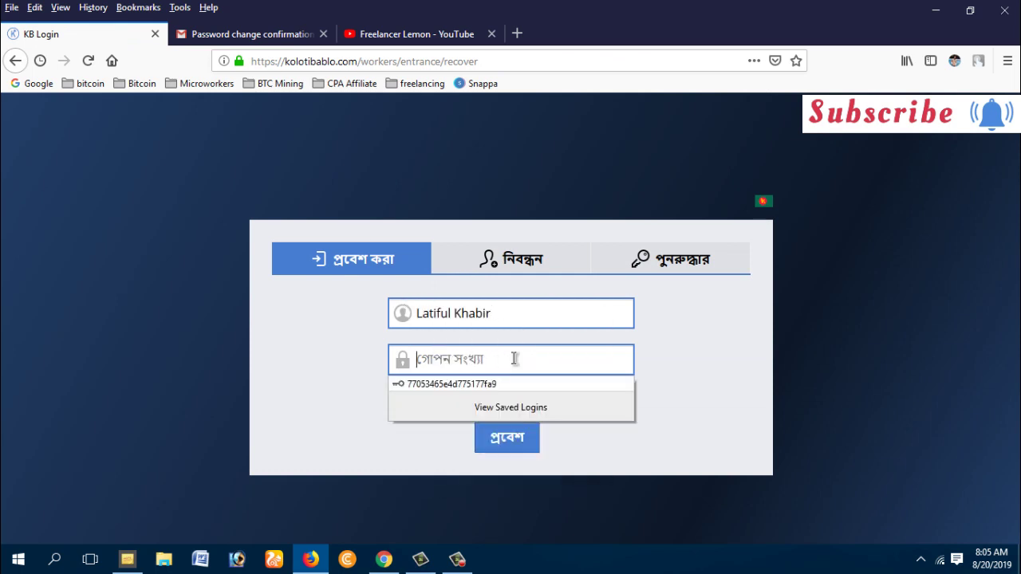
text(7)
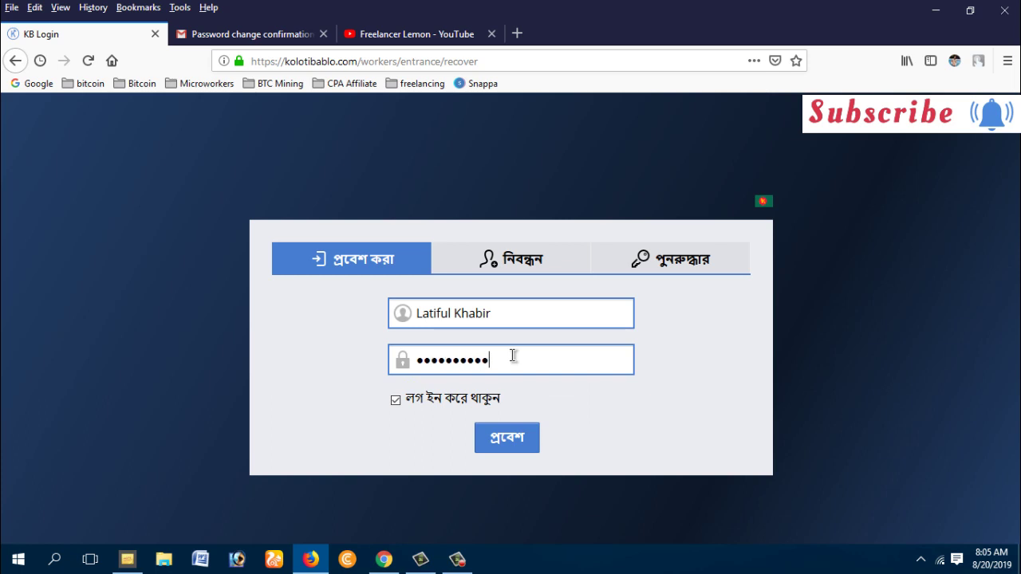
text(••)
click(519, 441)
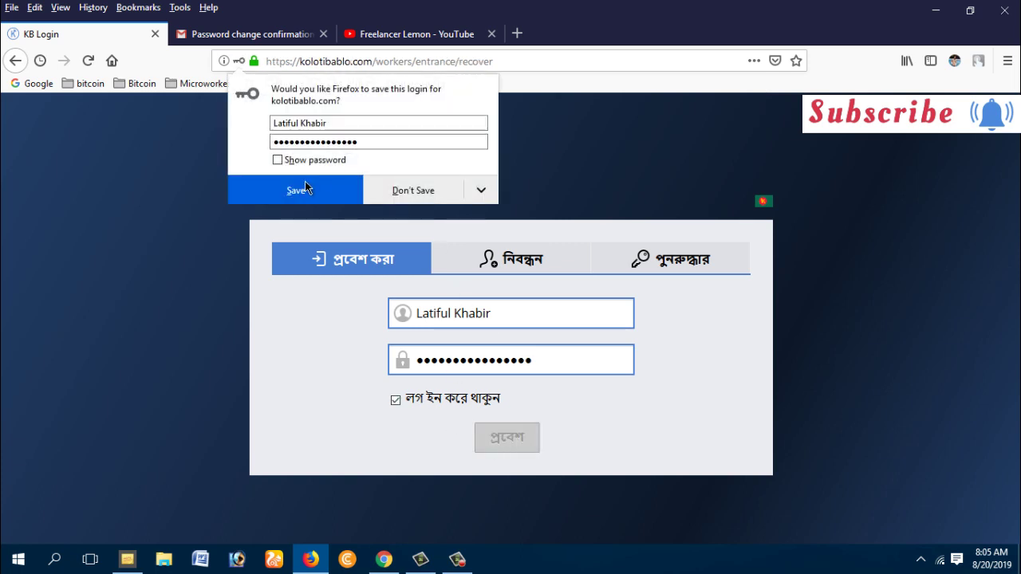
Enter the characters from the captcha image and submit them for verification.
click(476, 380)
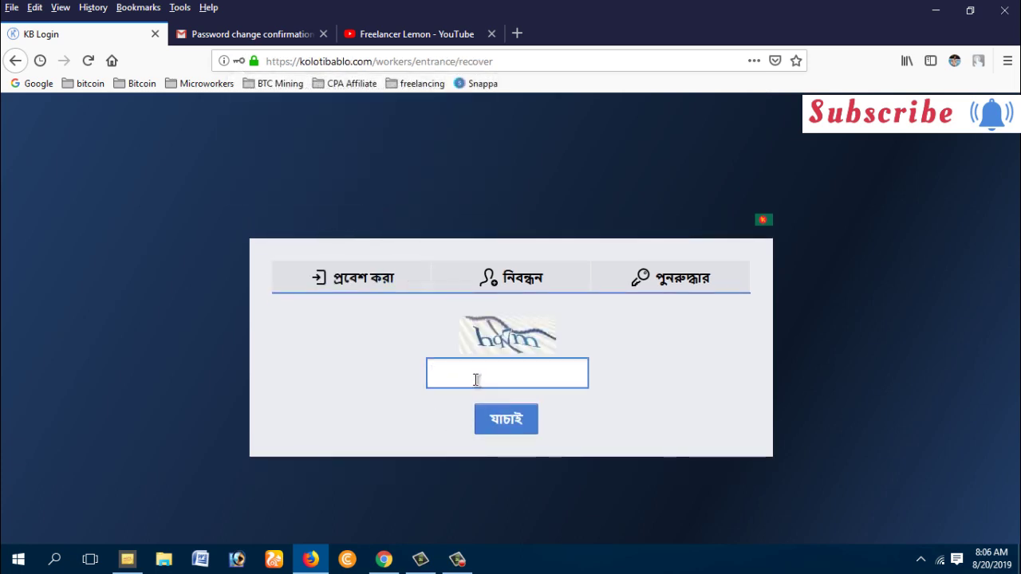
text(h)
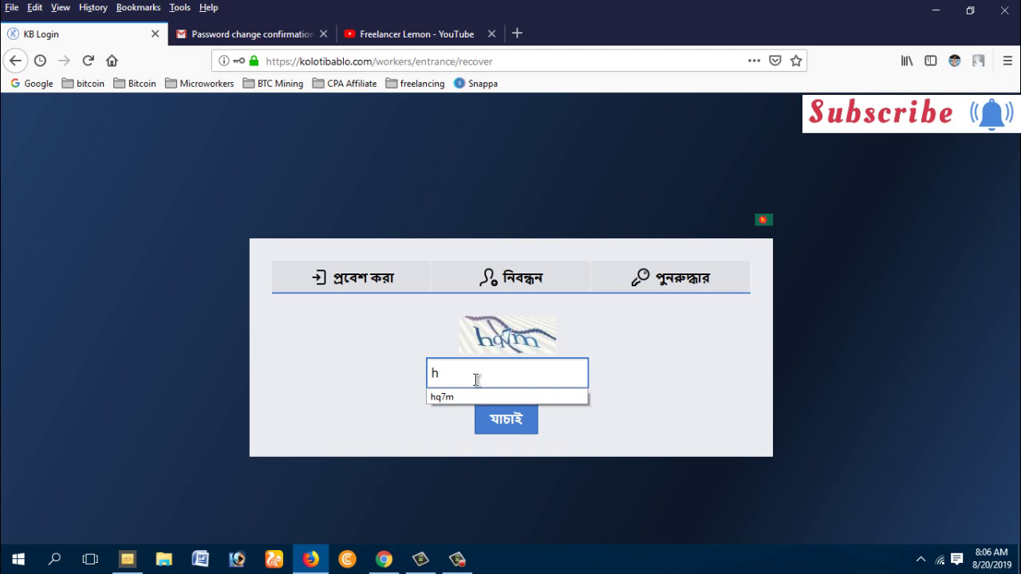
text(q7m)
click(524, 424)
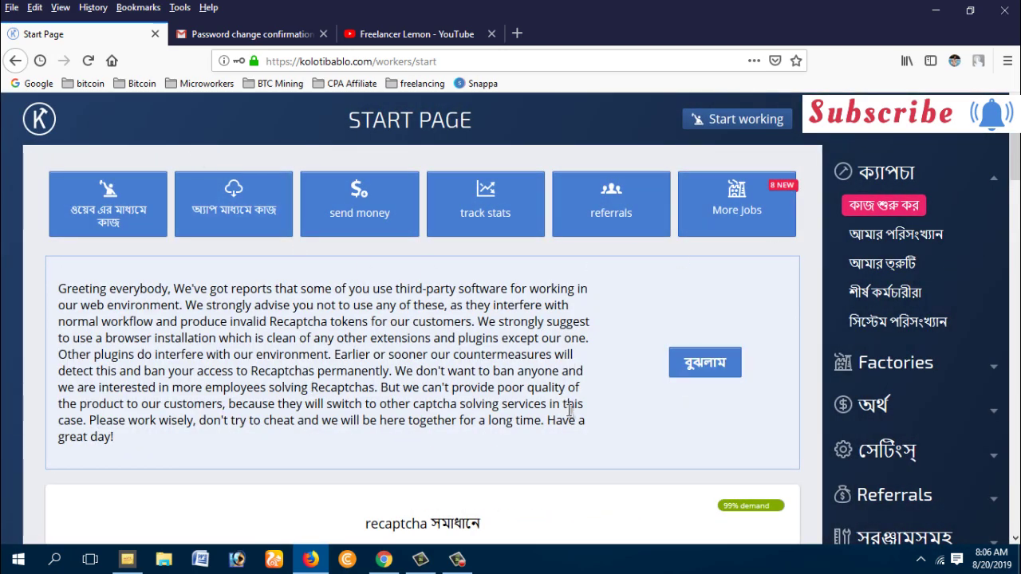
Acknowledge the announcement about third-party software on the start page and review the current Recaptcha bid and requirements.
click(713, 365)
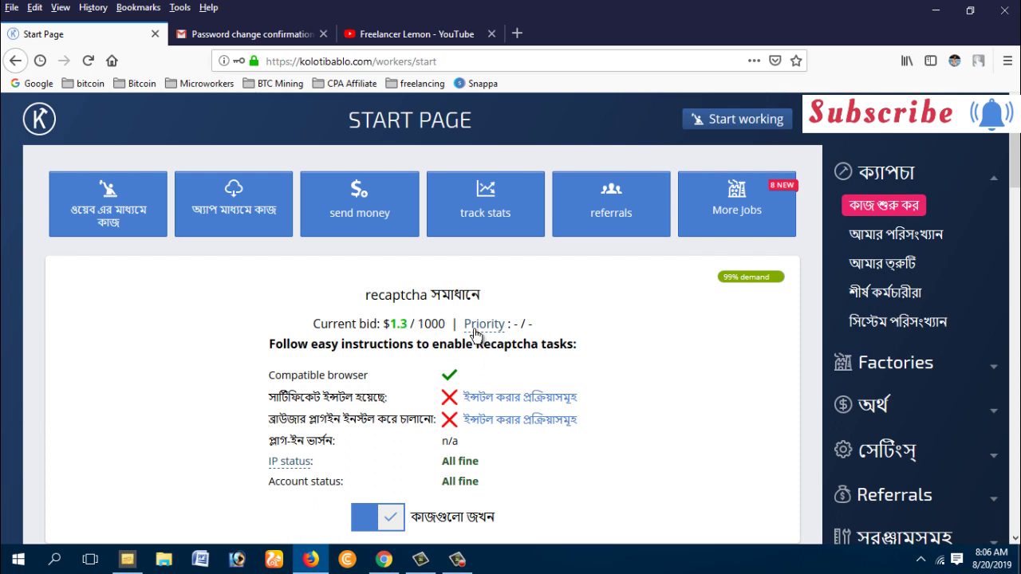
scroll(669, 346, down, 1)
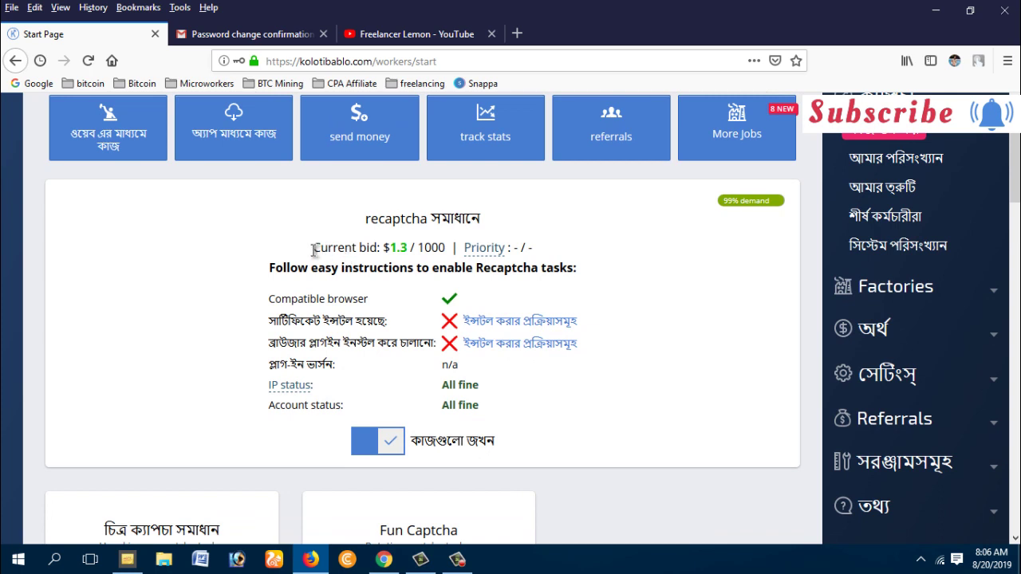
drag(313, 249, 446, 251)
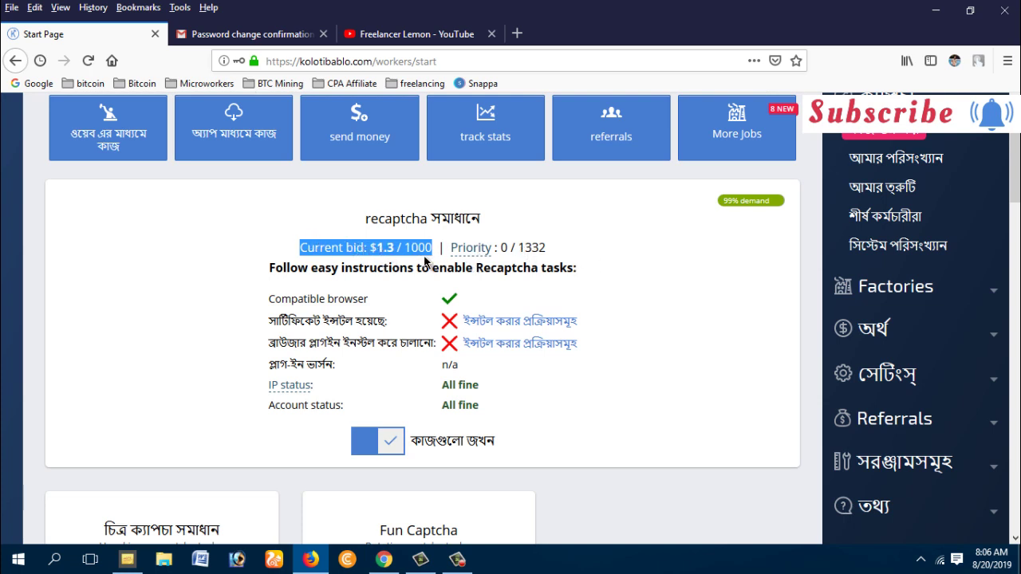
click(684, 393)
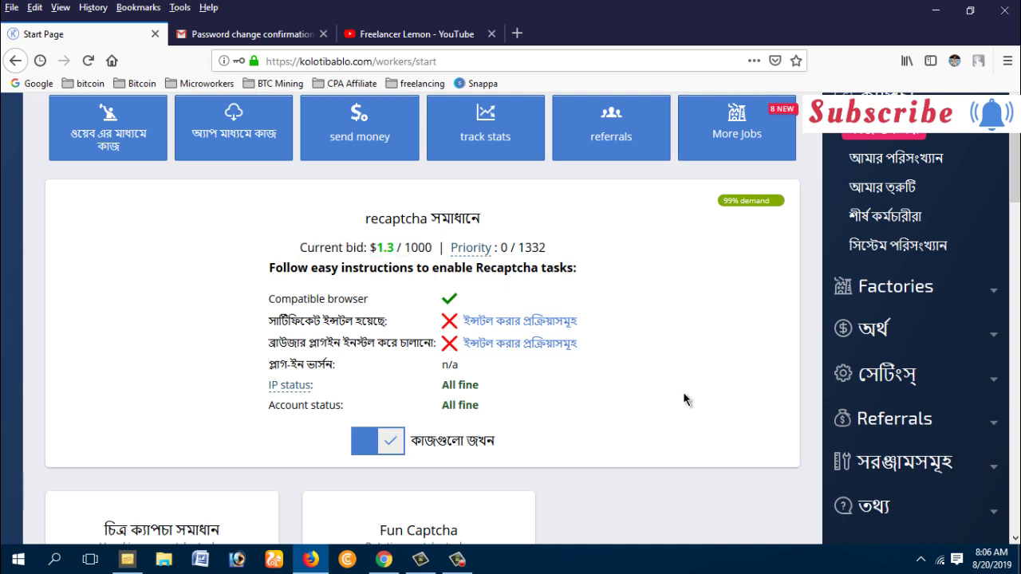
scroll(600, 410, up, 2)
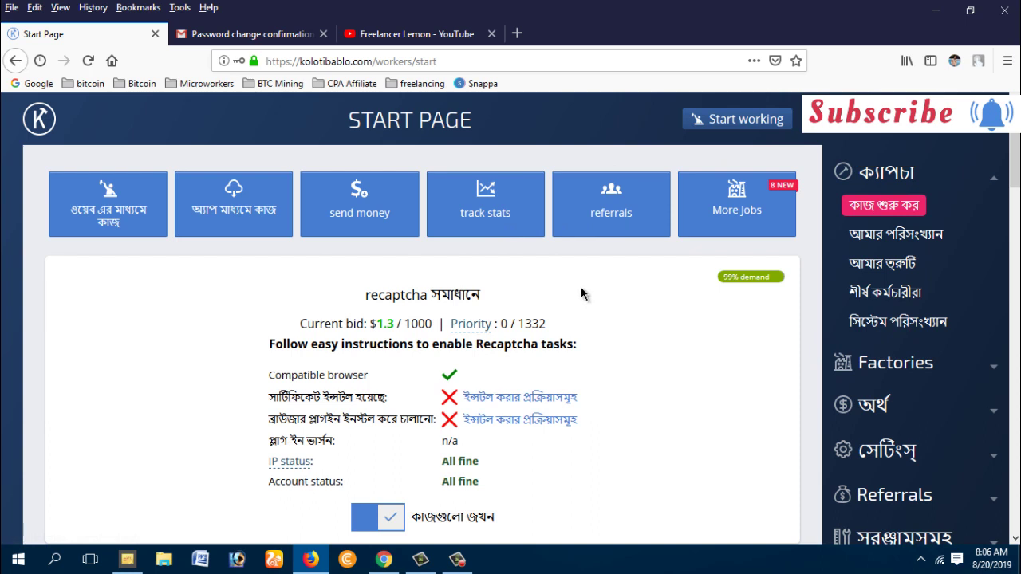
click(458, 562)
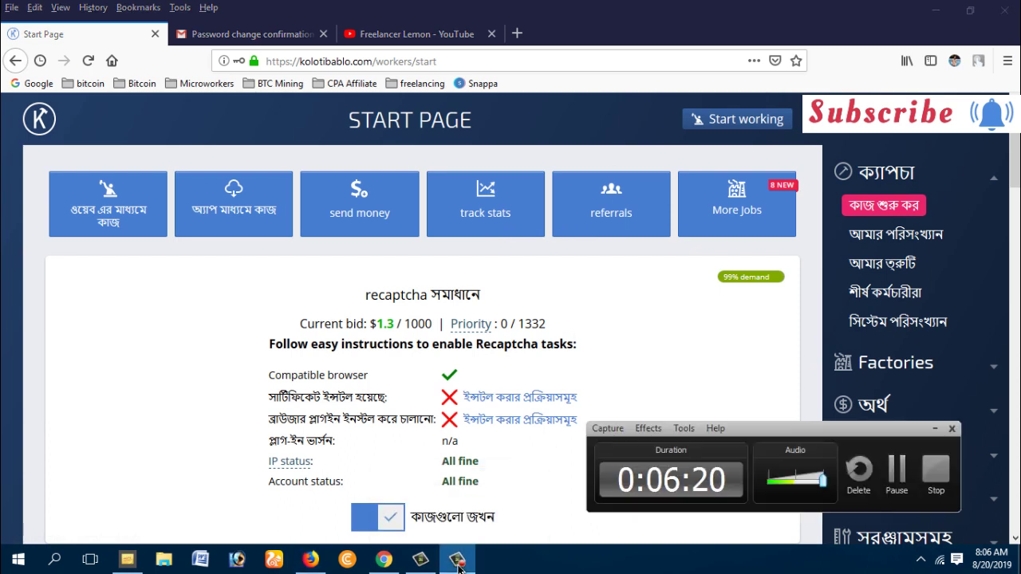
click(893, 477)
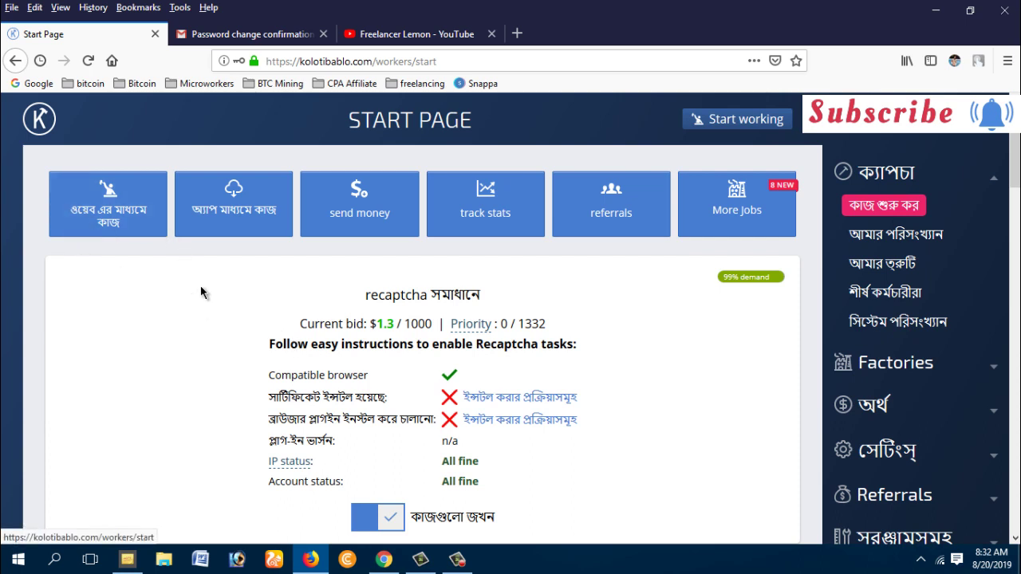
Open the web-based captcha work and examine the typing mistakes page with its listed captcha error.
click(130, 217)
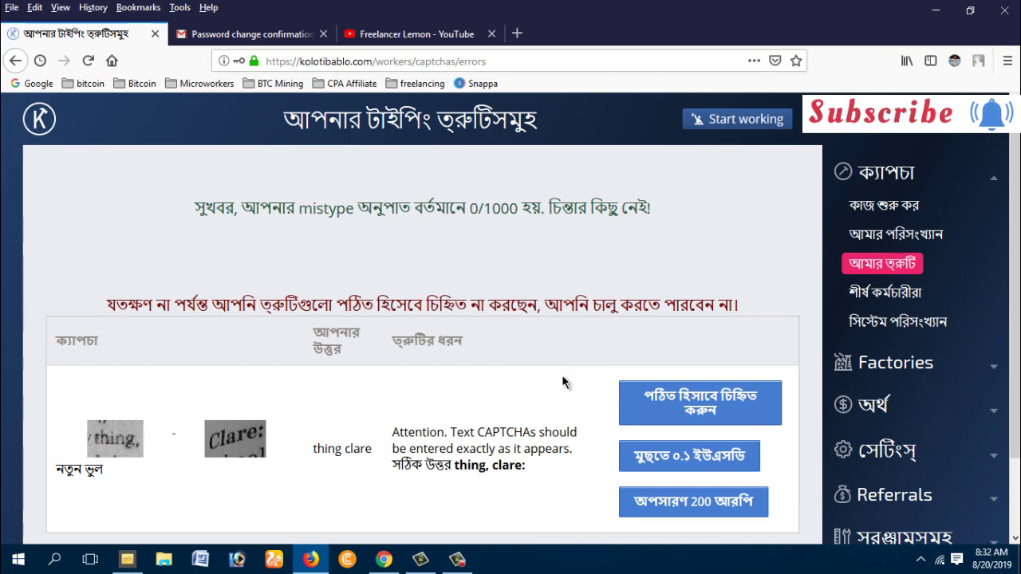
scroll(517, 391, down, 2)
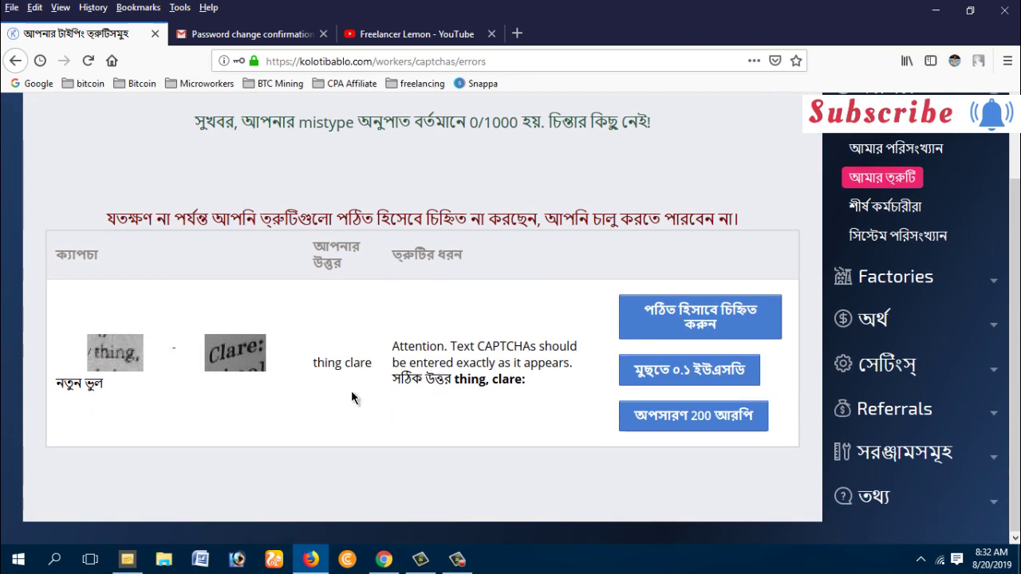
scroll(225, 245, up, 2)
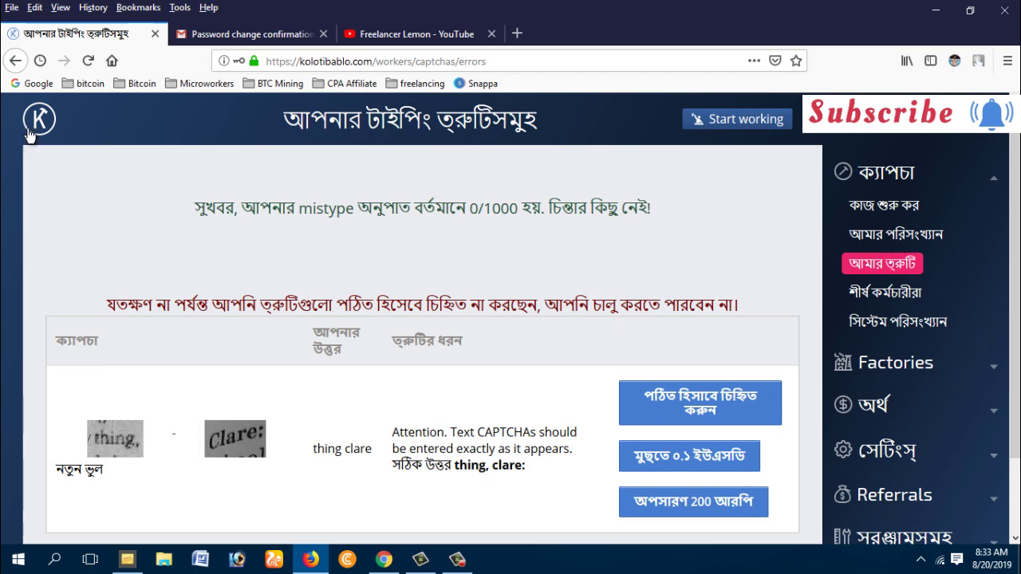
scroll(257, 311, down, 2)
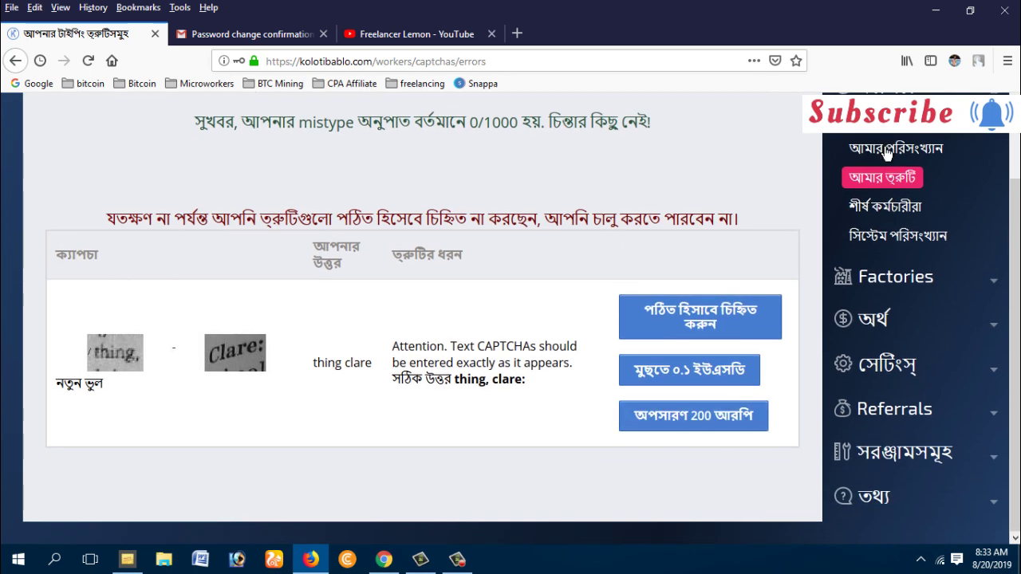
Open the list of the top 5000 workers and examine the 7-day rankings and earnings.
click(911, 211)
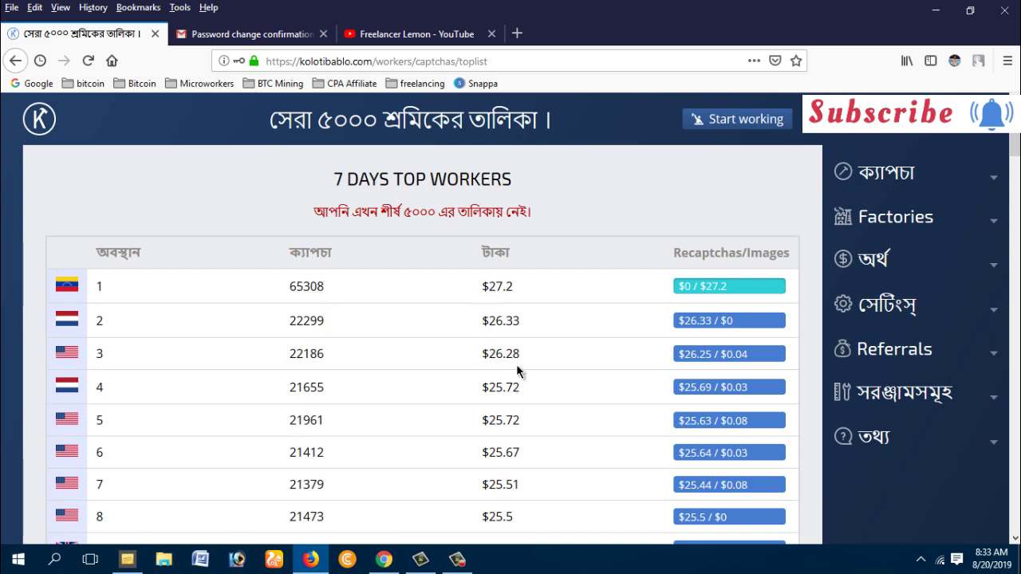
scroll(494, 411, down, 2)
scroll(424, 206, up, 2)
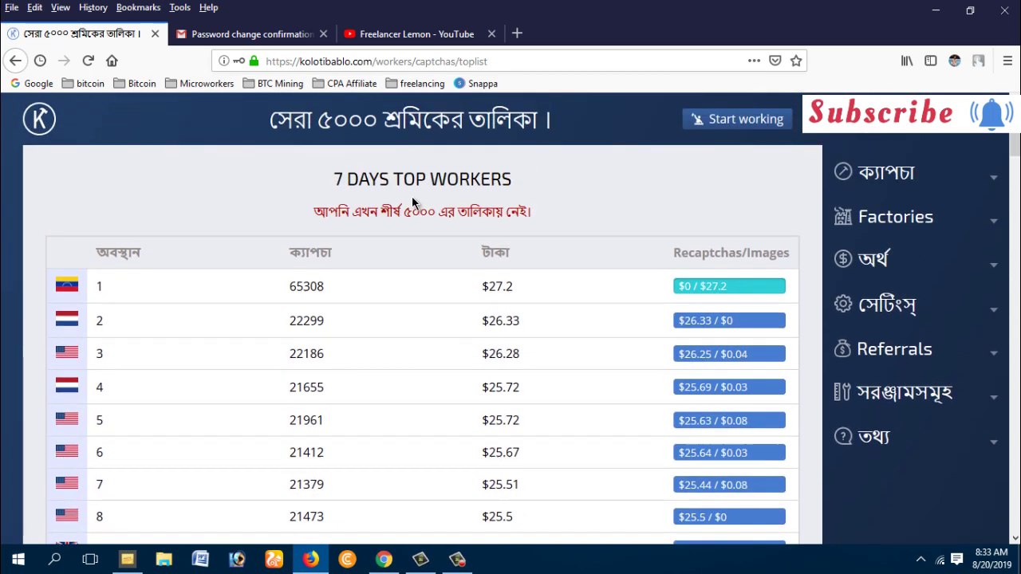
drag(318, 209, 513, 220)
scroll(467, 259, down, 2)
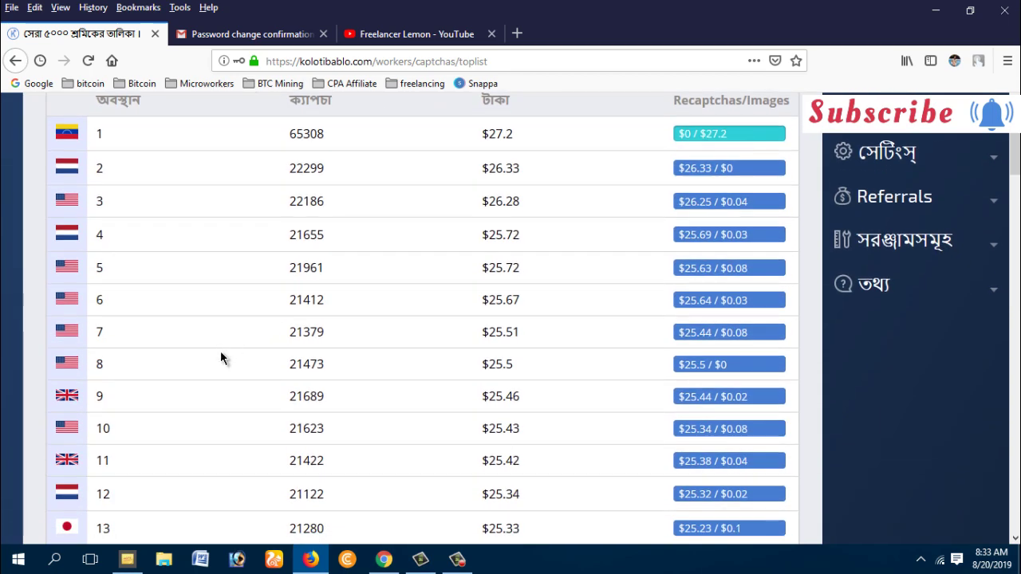
scroll(221, 352, down, 10)
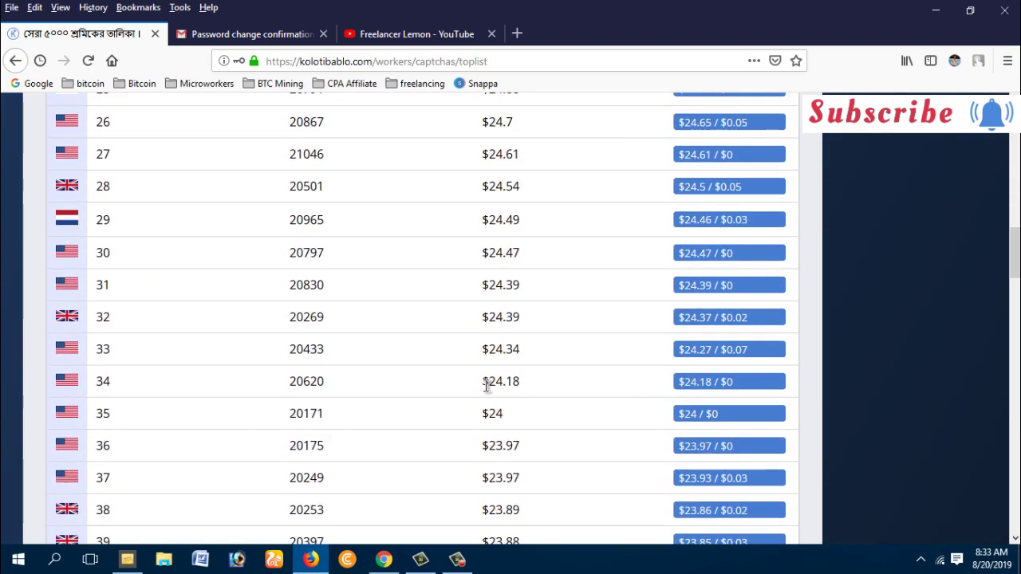
scroll(487, 385, up, 7)
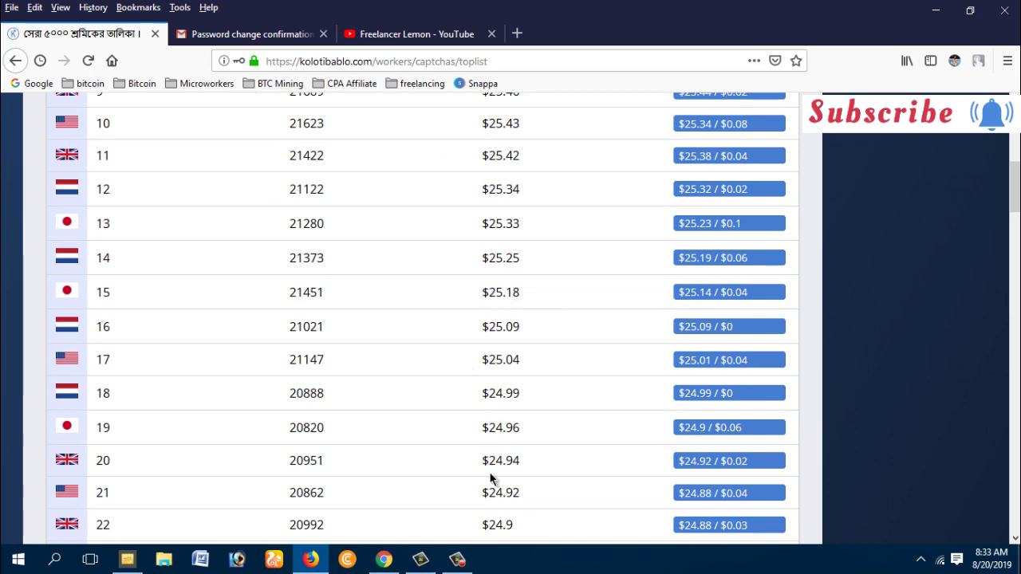
Open the profile settings and enter the worker's full name.
scroll(490, 447, up, 6)
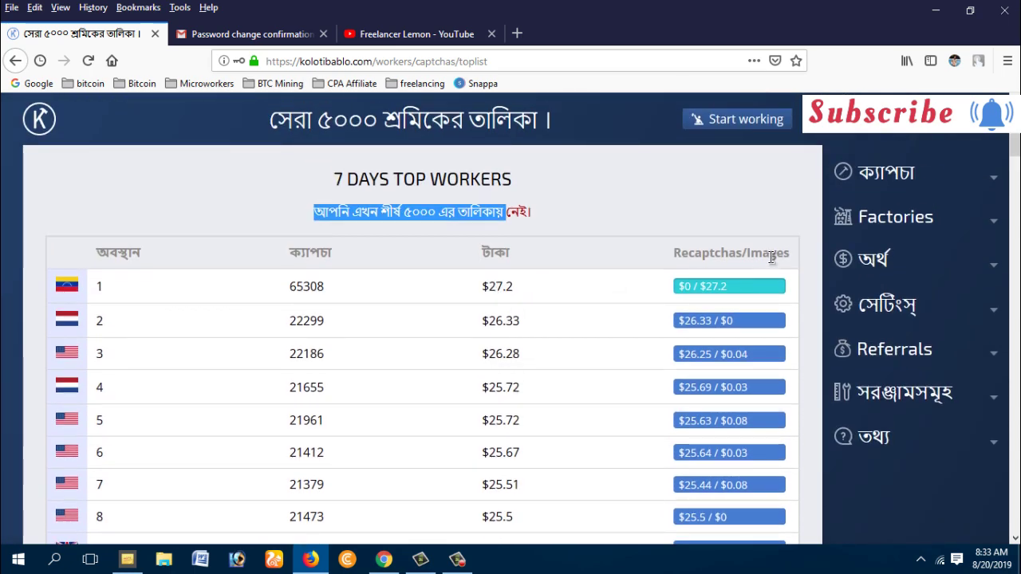
click(869, 304)
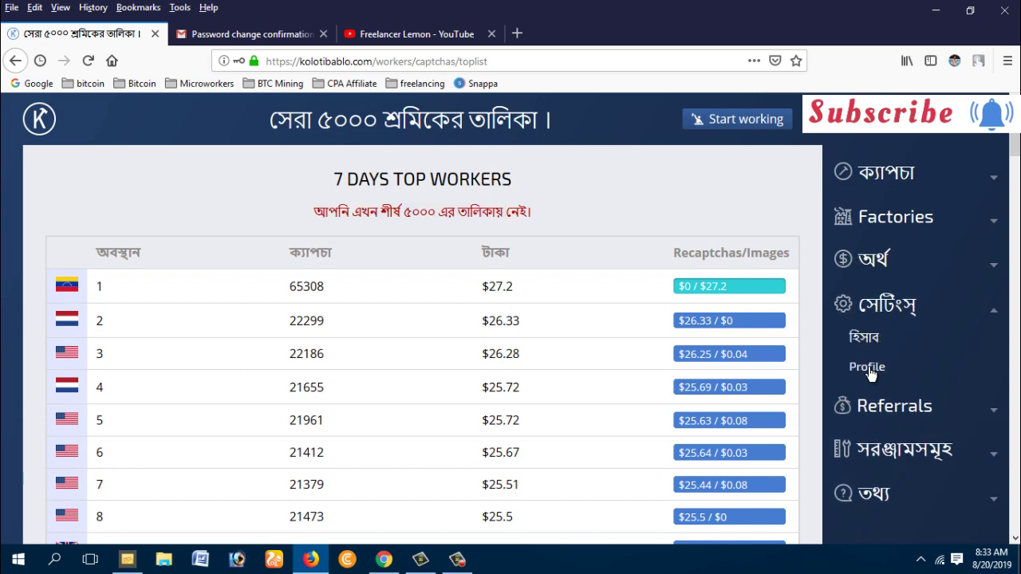
click(868, 369)
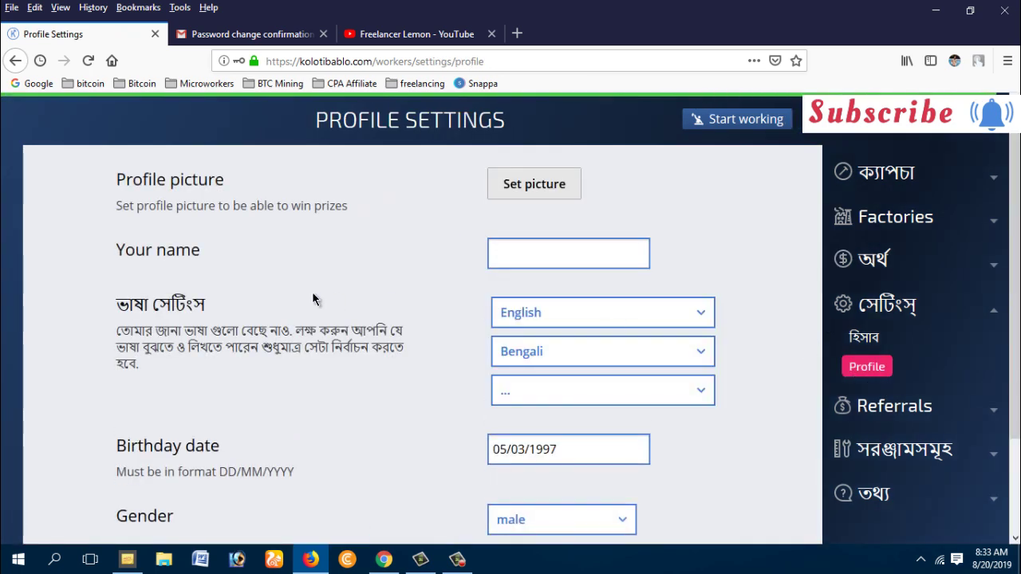
click(590, 255)
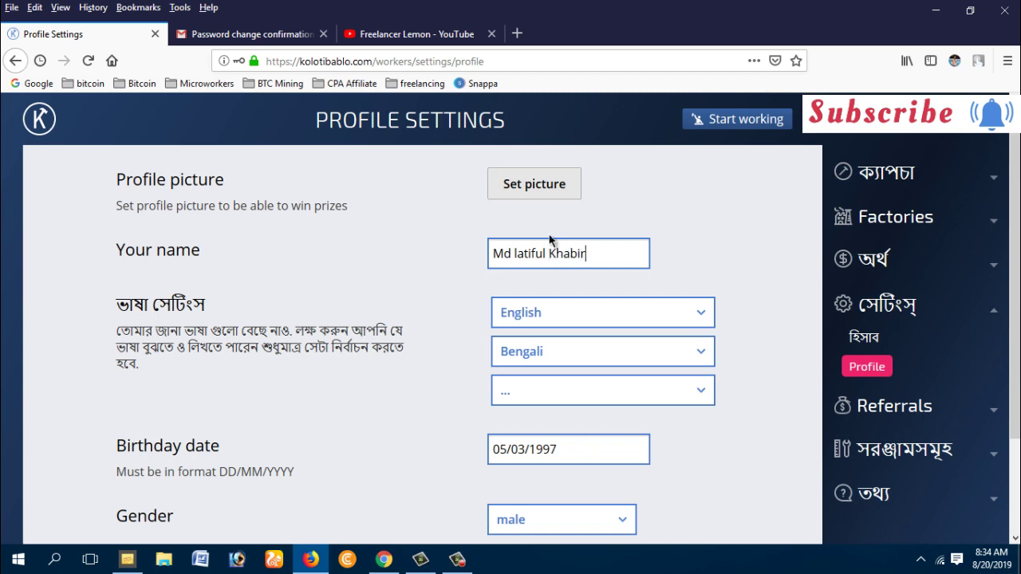
Open the profile picture upload, cancel the file selection and return to the top workers list.
click(558, 187)
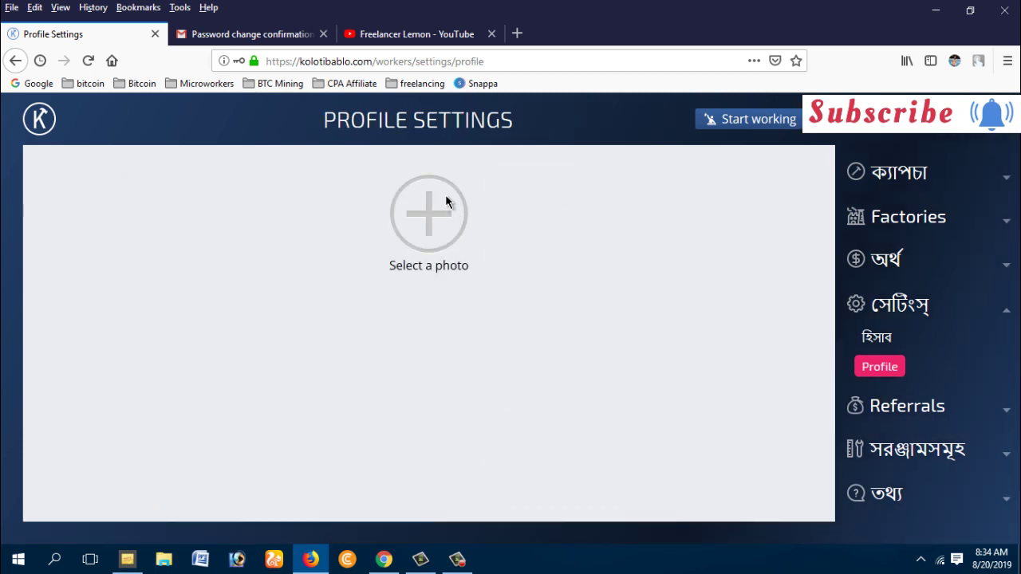
click(435, 237)
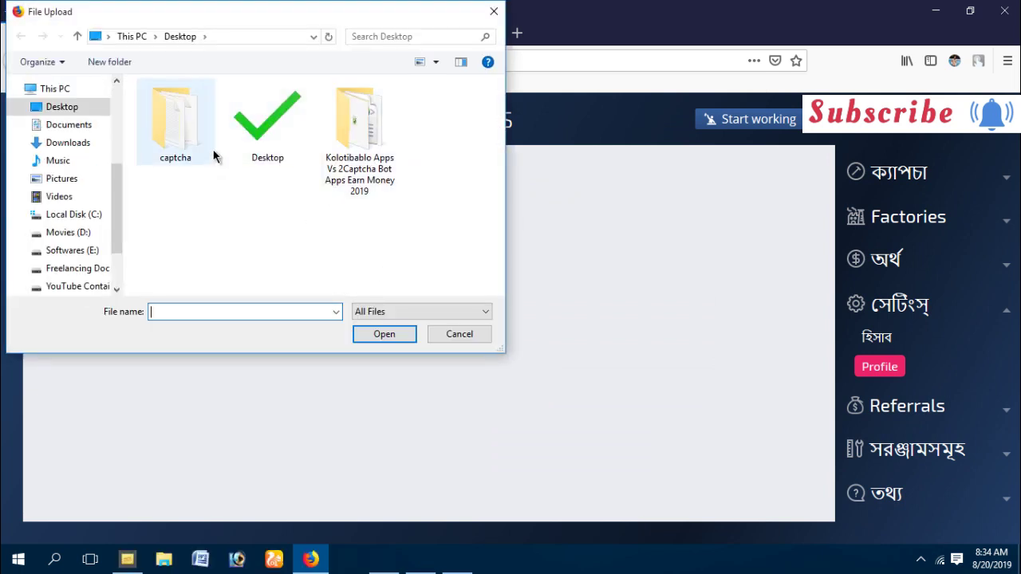
click(493, 11)
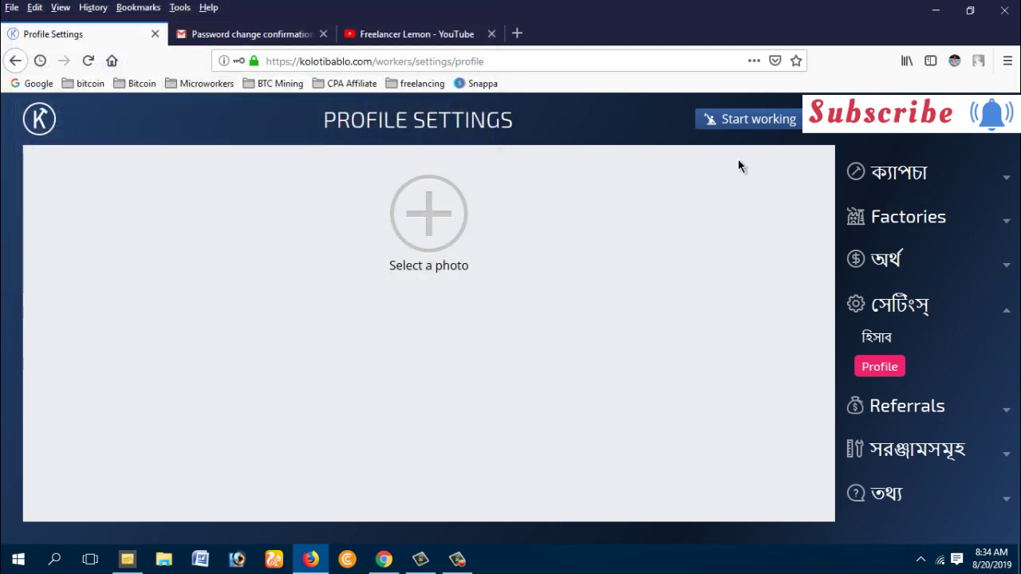
click(16, 61)
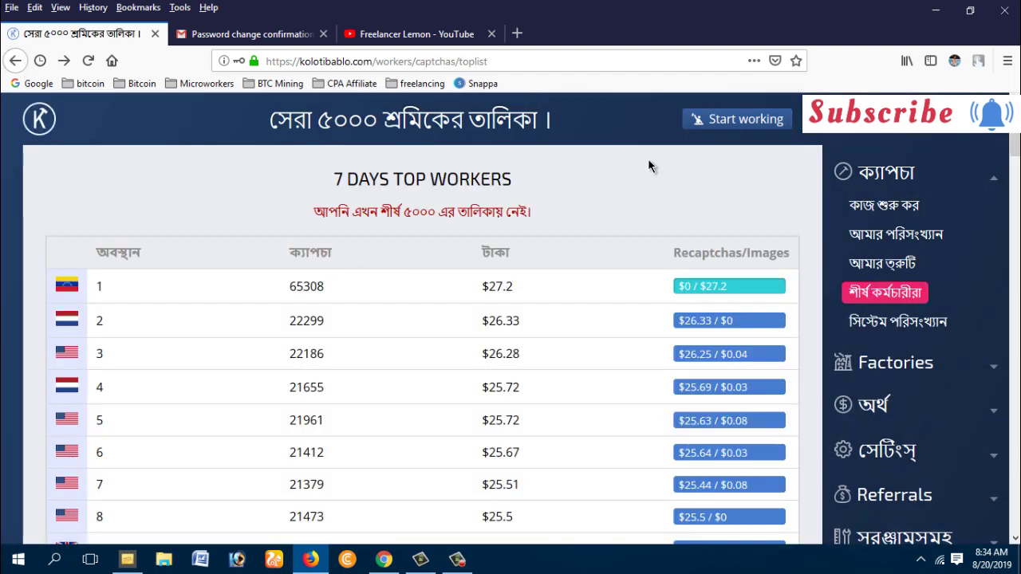
Open the profile settings and set all three language choices to English.
click(886, 449)
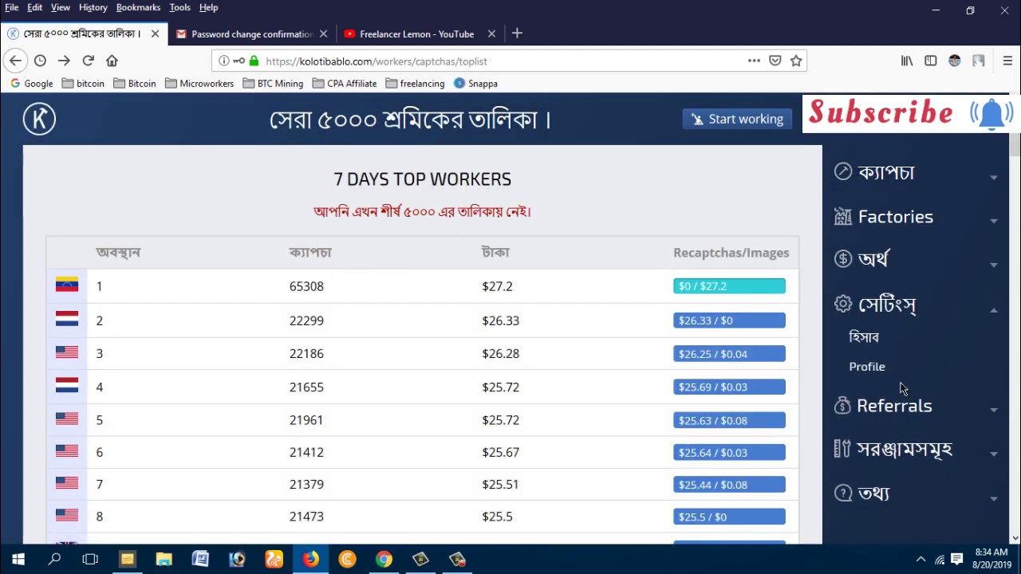
click(869, 366)
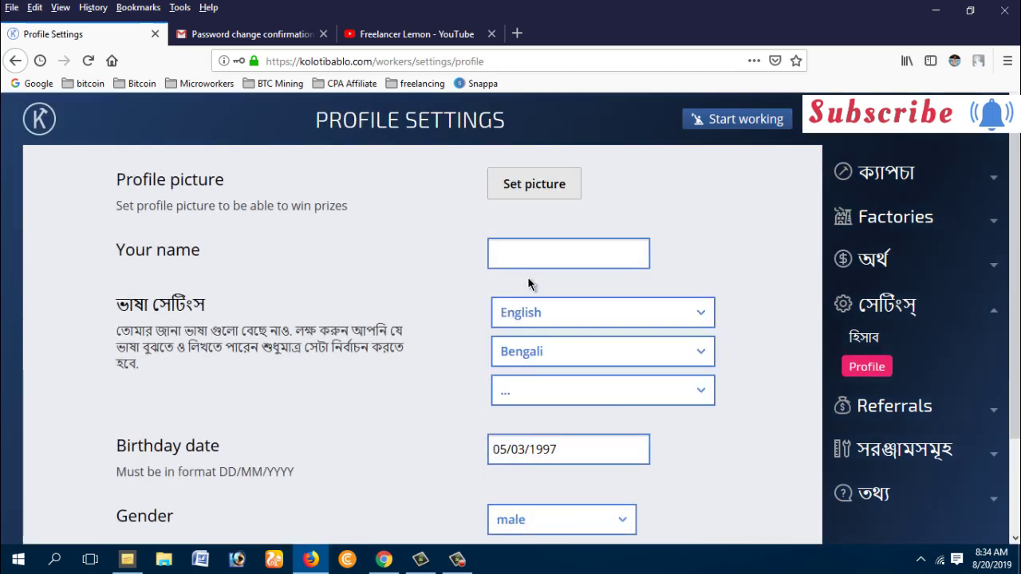
scroll(465, 276, down, 3)
click(630, 208)
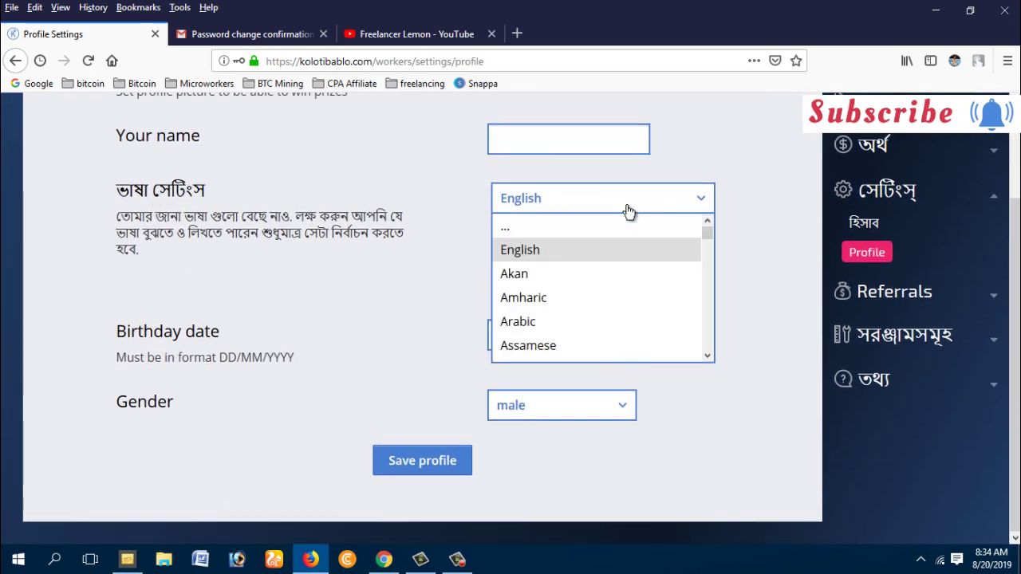
click(515, 253)
click(561, 240)
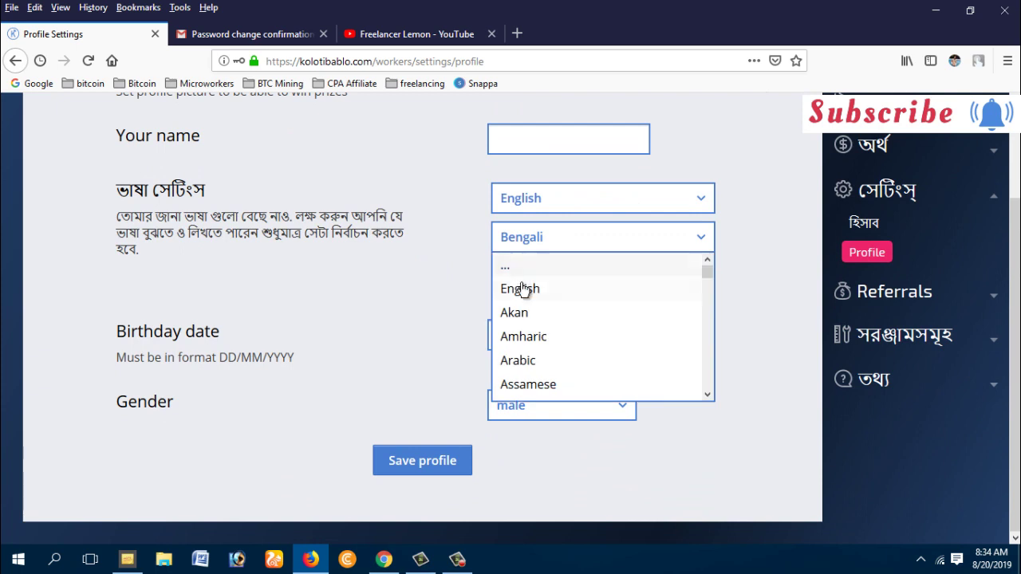
click(524, 289)
click(558, 279)
click(532, 339)
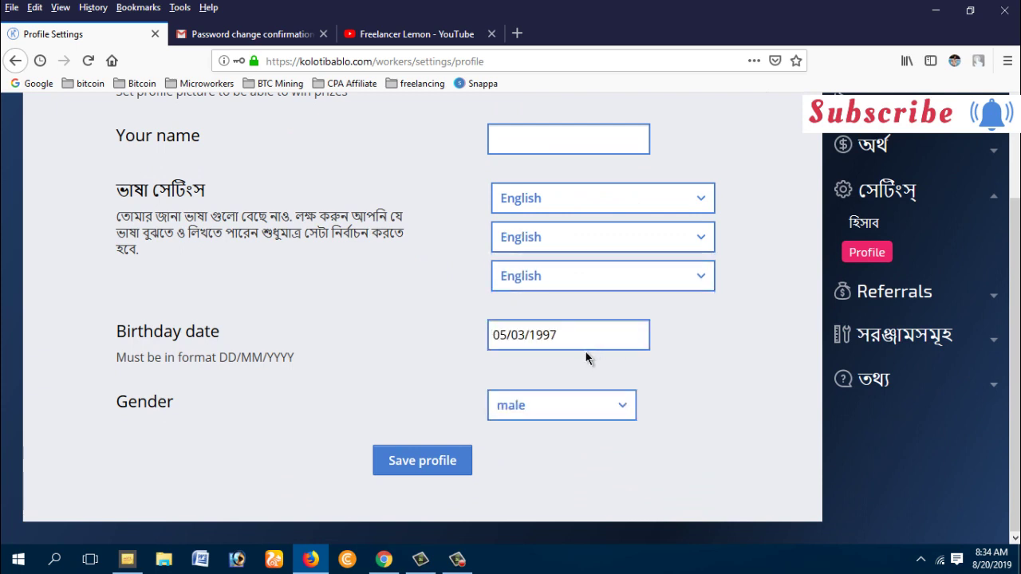
Select male as the gender, try to save the profile without a name and dismiss the notice.
double_click(531, 336)
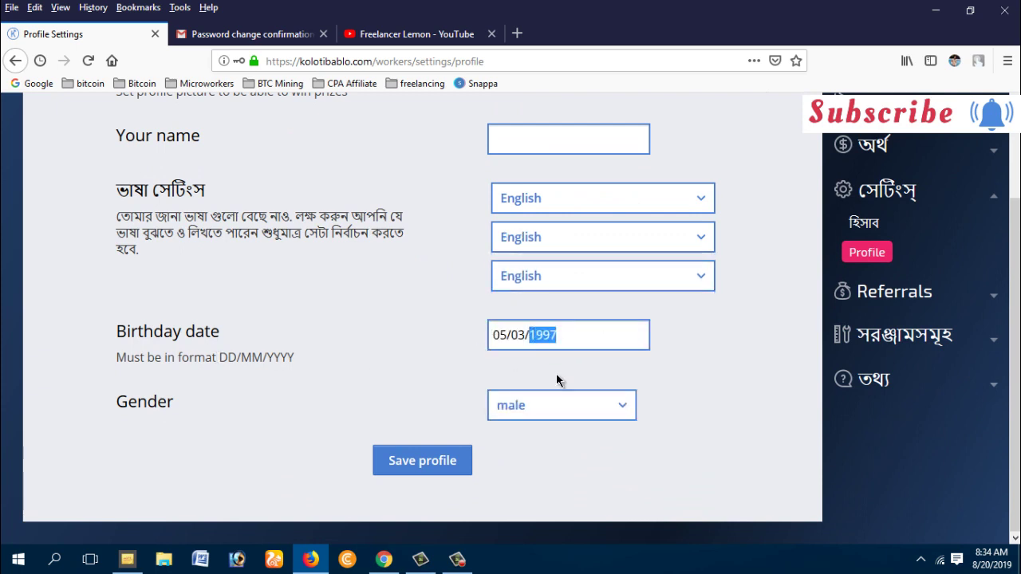
click(526, 420)
click(521, 457)
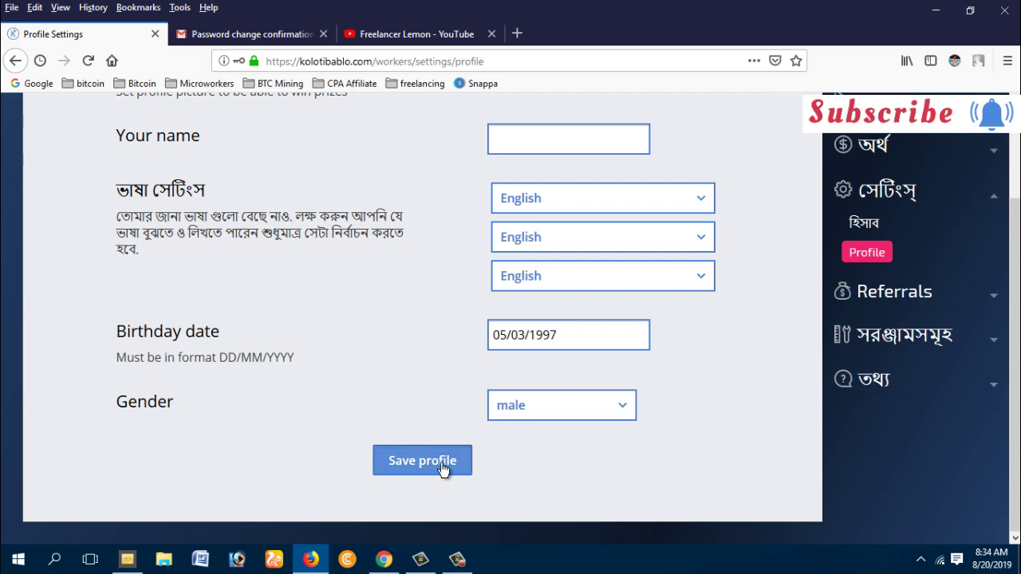
click(443, 468)
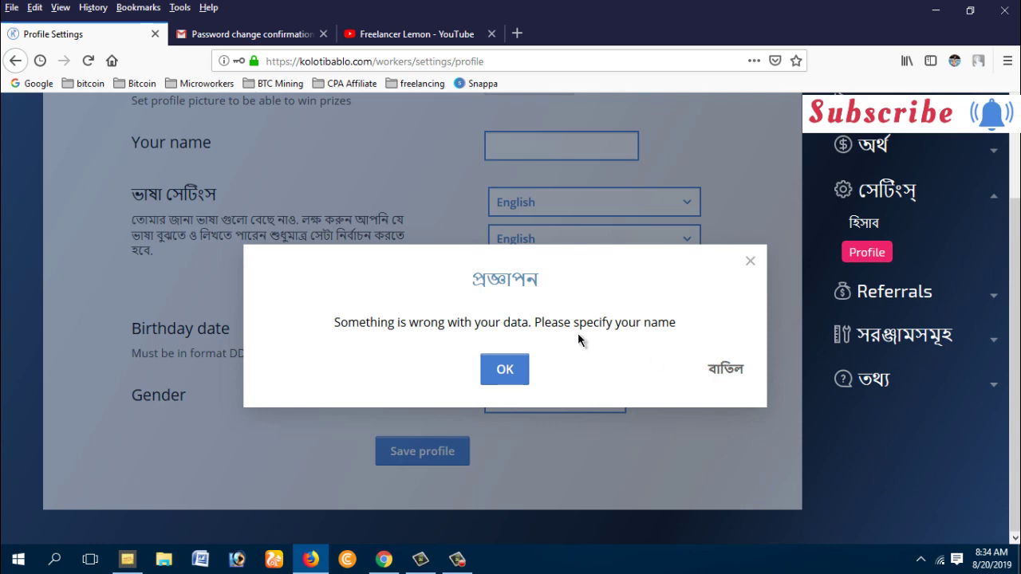
click(750, 263)
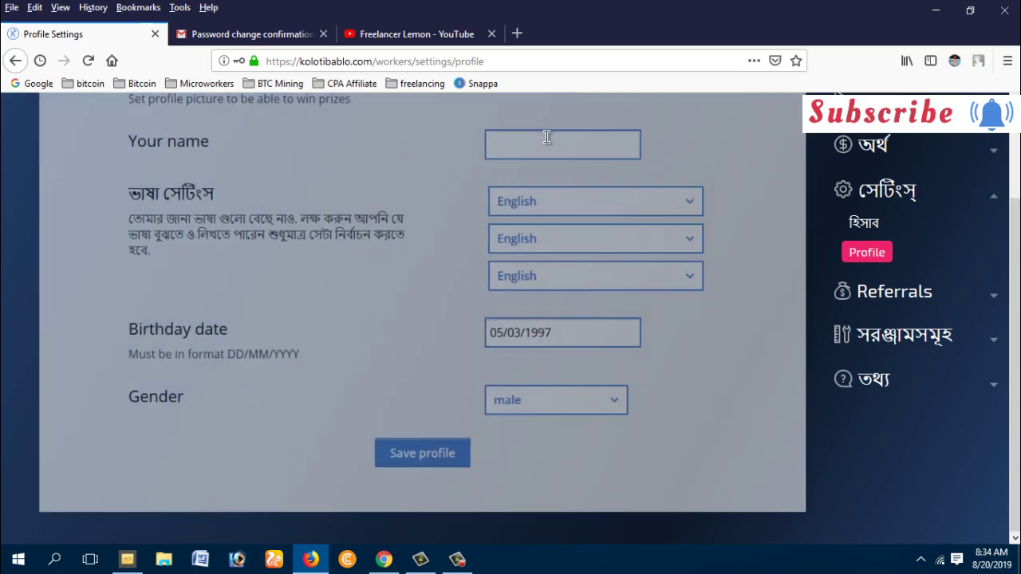
Enter the worker's full name, save the profile and go to the start page.
click(547, 137)
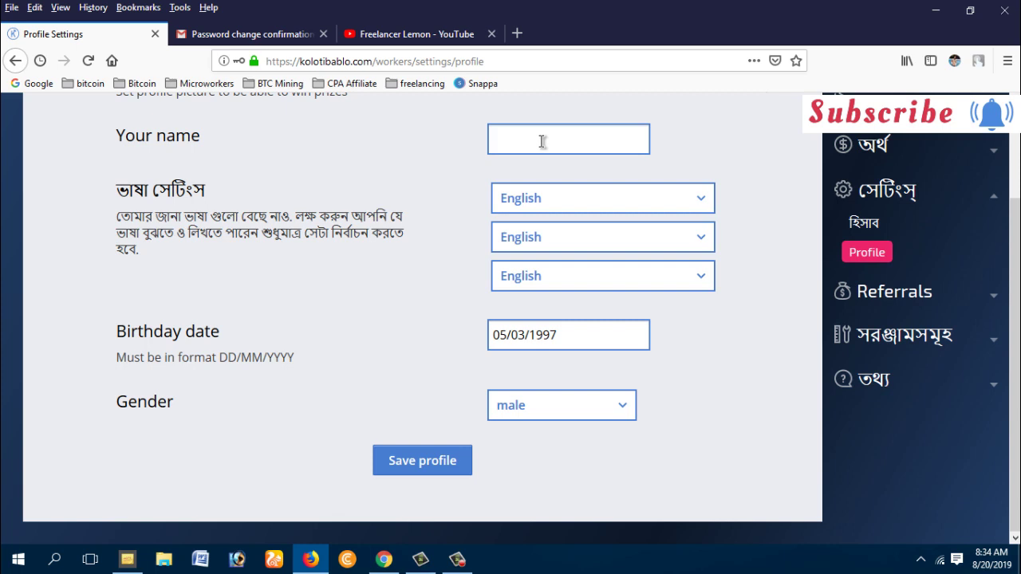
text(Md lemon sarkar)
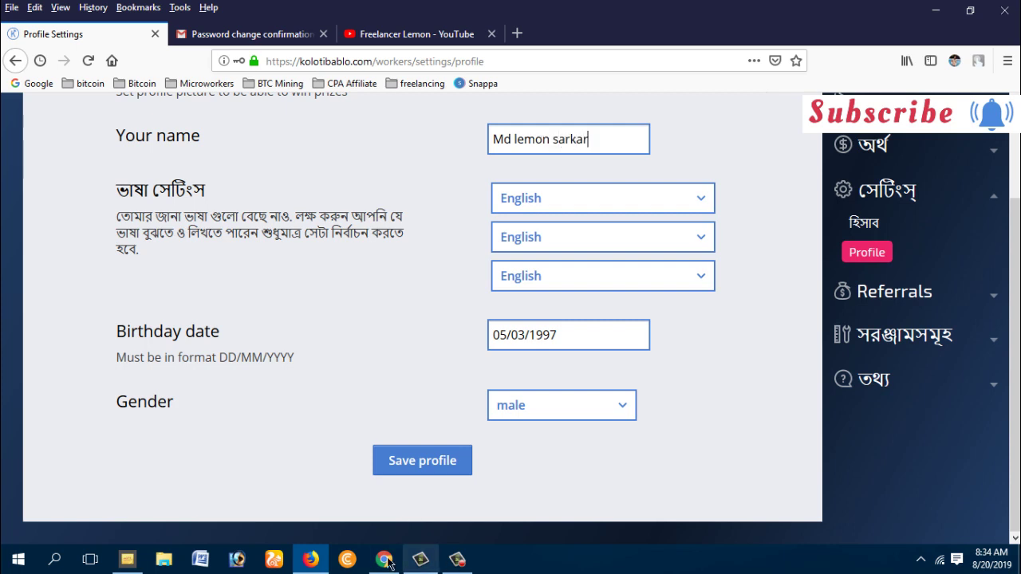
click(405, 461)
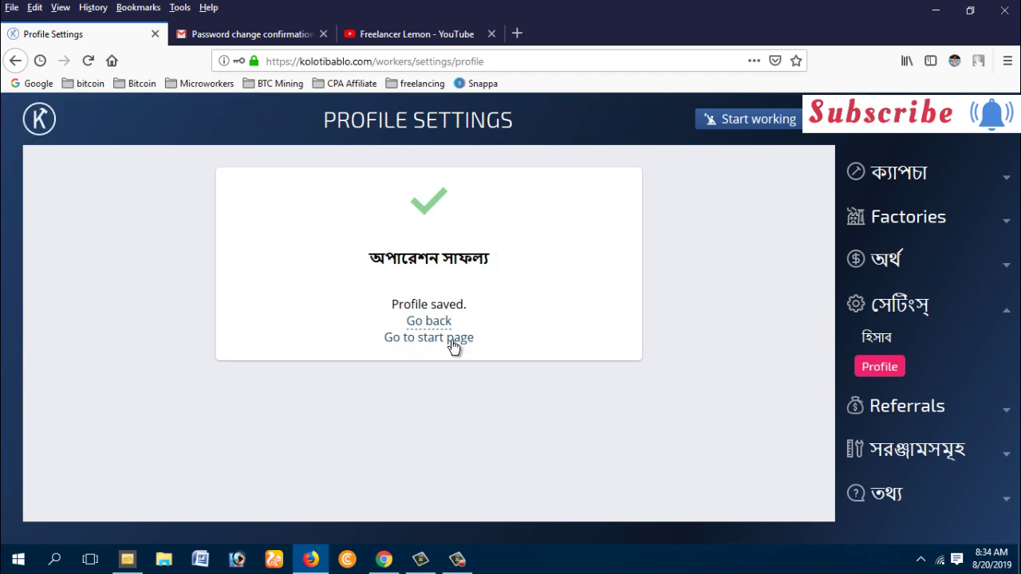
click(453, 337)
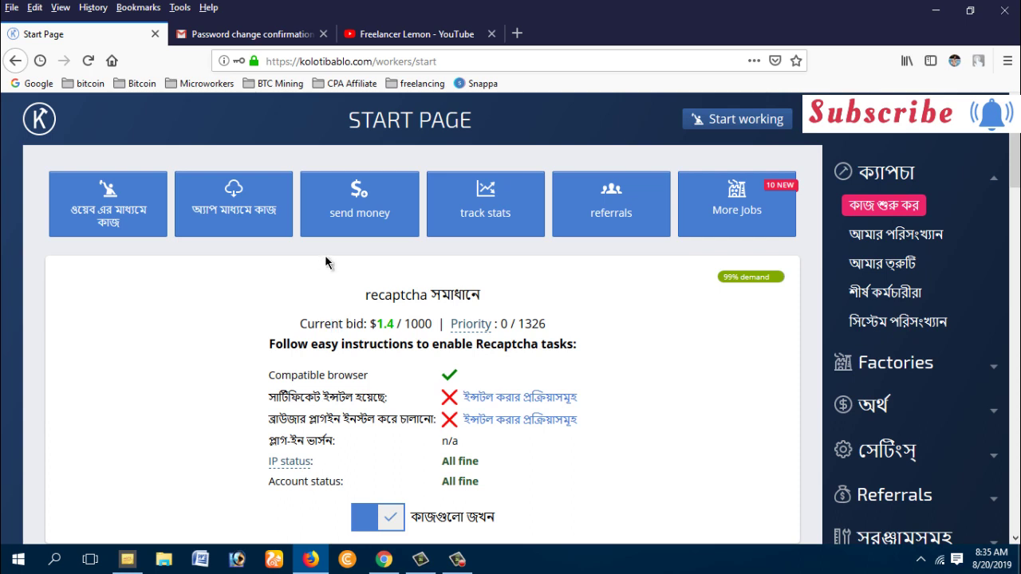
Examine the bids, priority and requirements of the Recaptcha, image captcha and Fun Captcha tasks on the start page.
scroll(502, 303, down, 5)
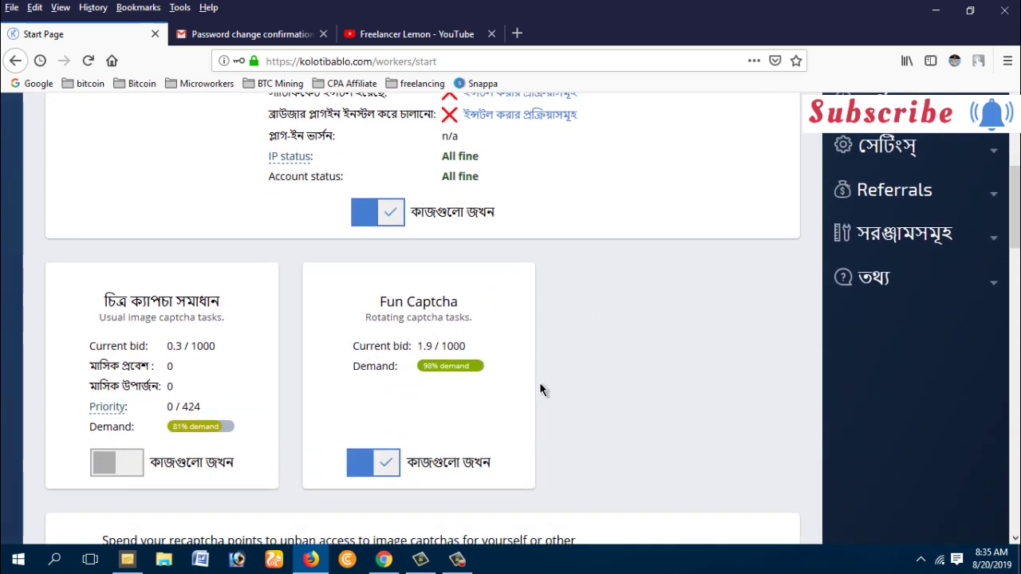
scroll(575, 381, up, 3)
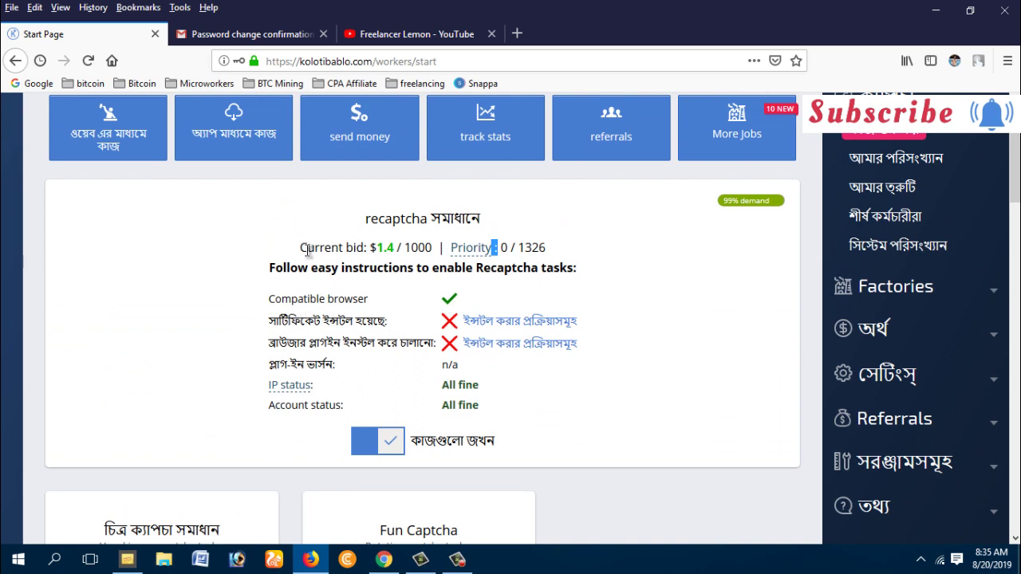
drag(297, 267, 389, 261)
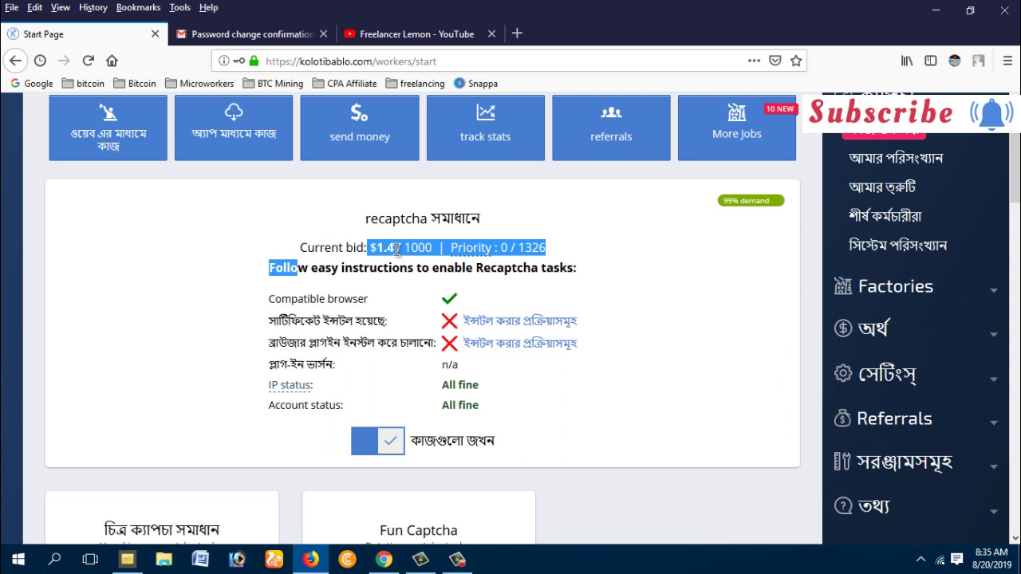
click(600, 258)
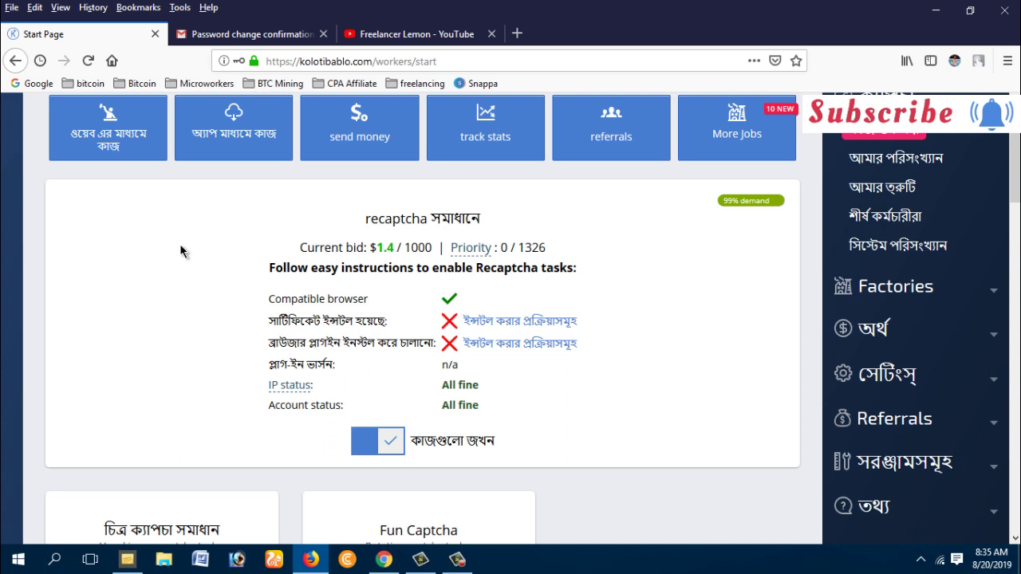
scroll(195, 206, up, 2)
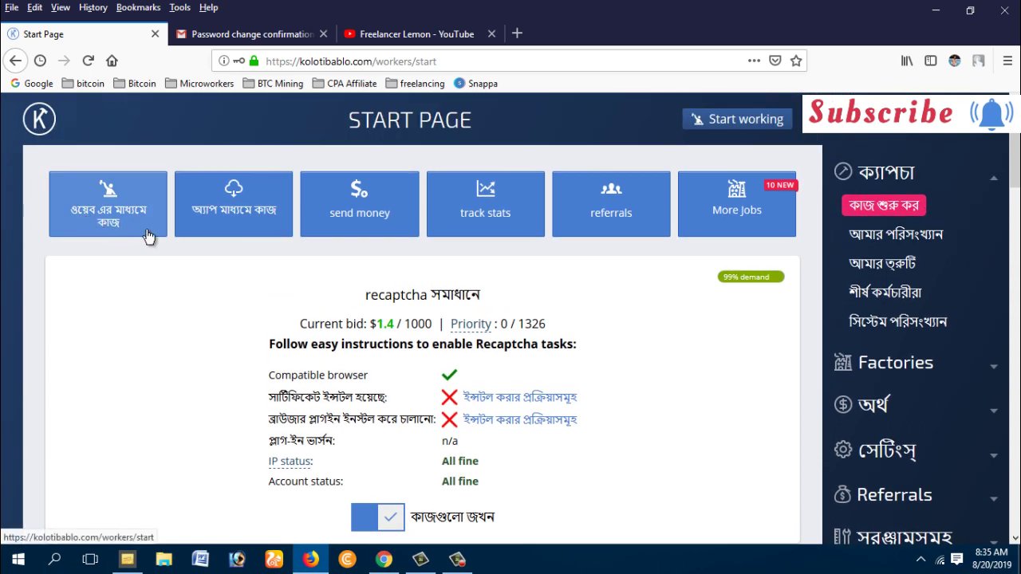
Open the page for working through the Windows application and examine its download information and standard mode preview.
click(238, 226)
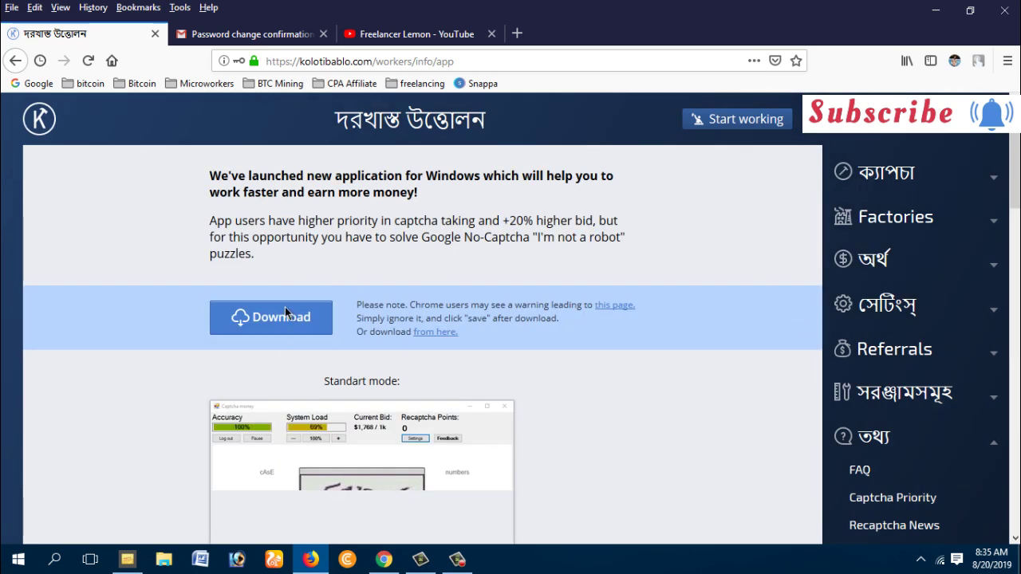
scroll(296, 324, down, 2)
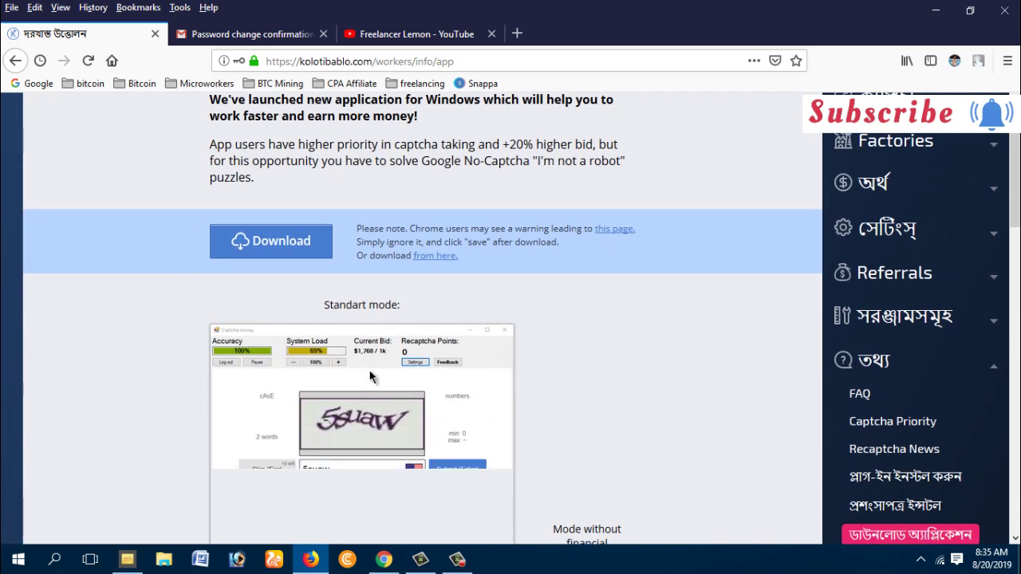
scroll(296, 332, up, 2)
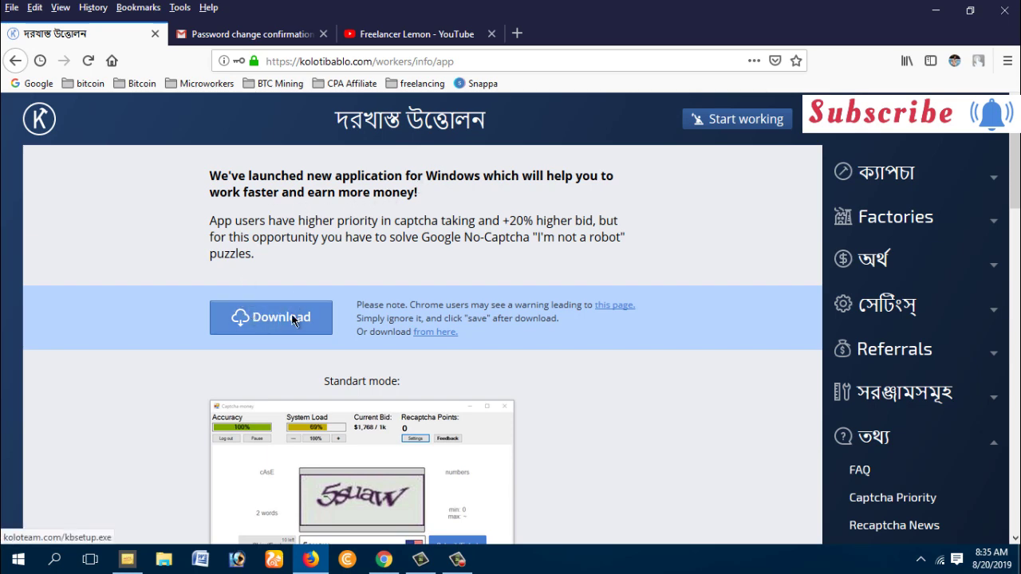
scroll(438, 391, down, 1)
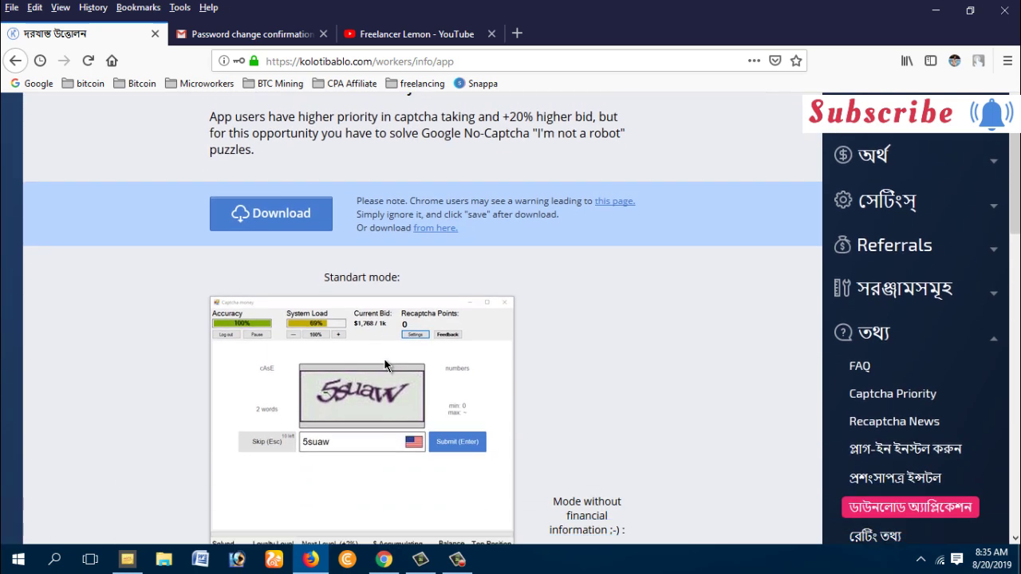
scroll(385, 365, down, 1)
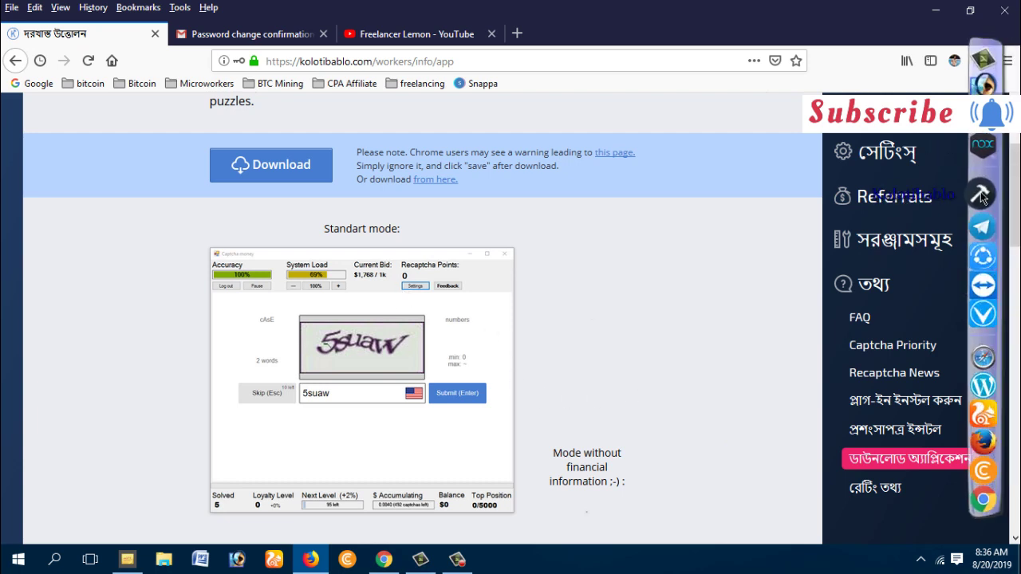
Launch the Kolotibablo desktop application, minimize the browser behind it and move the Captcha tasks window slightly to the right.
click(982, 194)
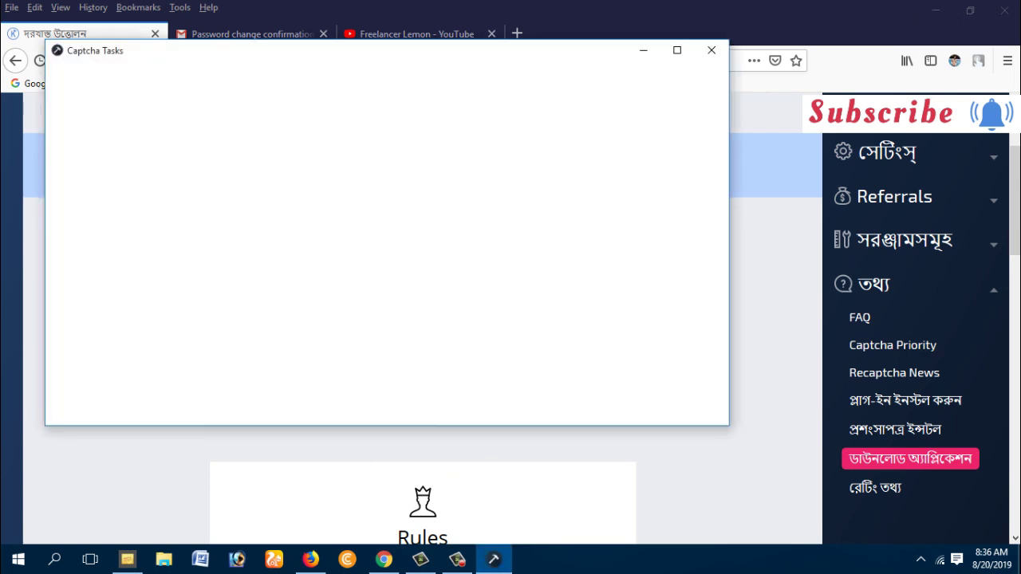
mouse_move(1018, 283)
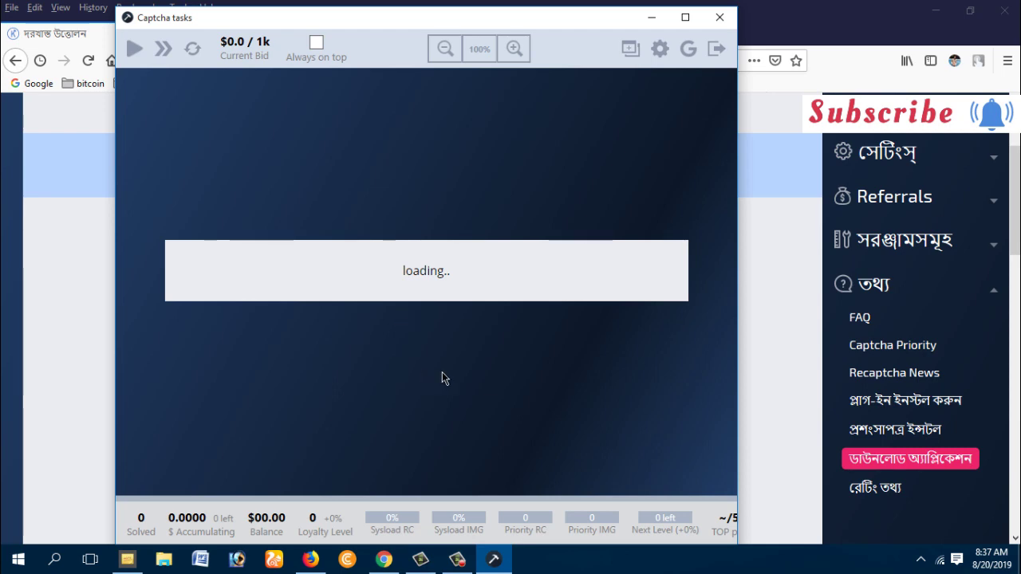
click(906, 24)
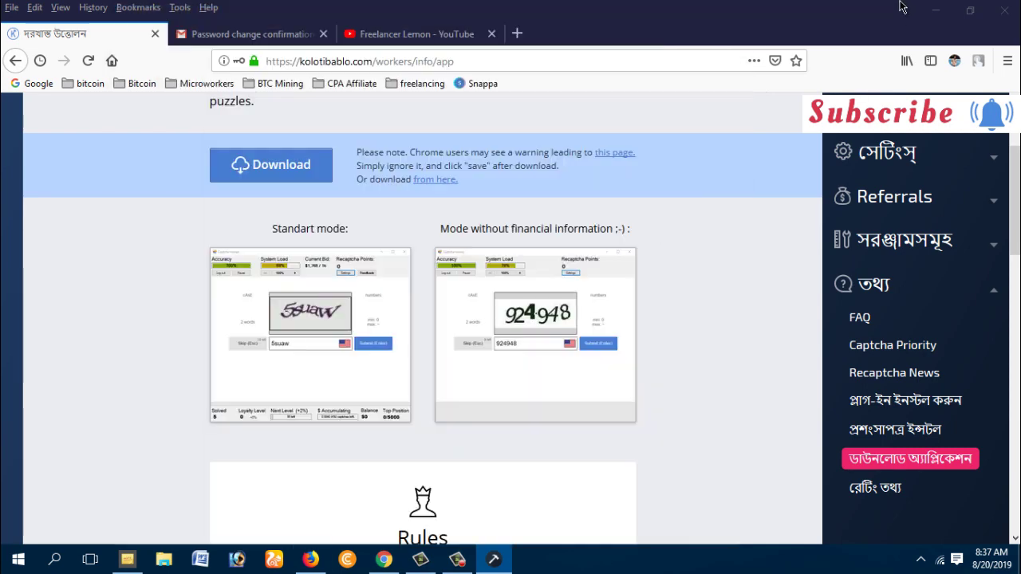
click(937, 18)
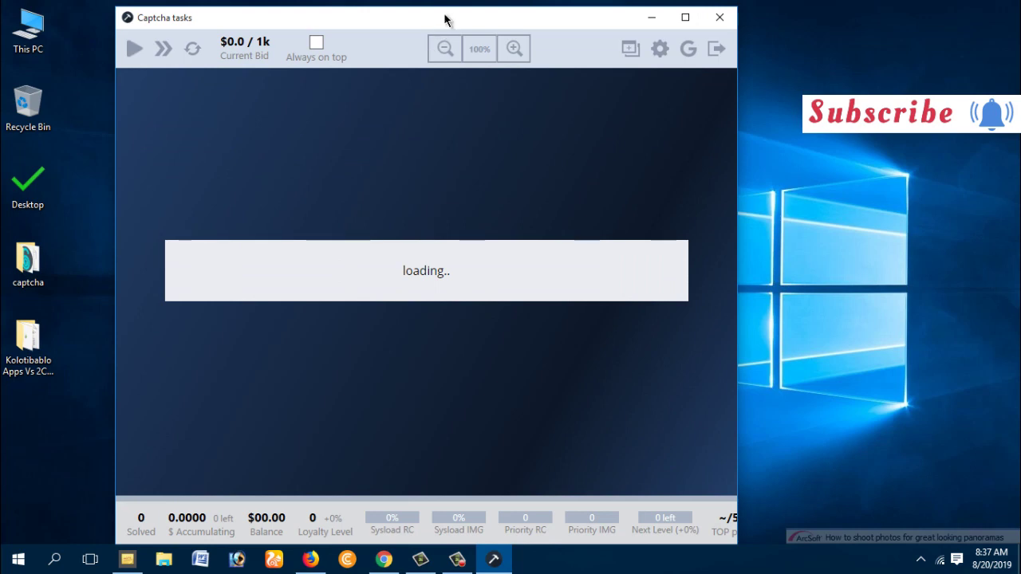
drag(443, 20, 528, 21)
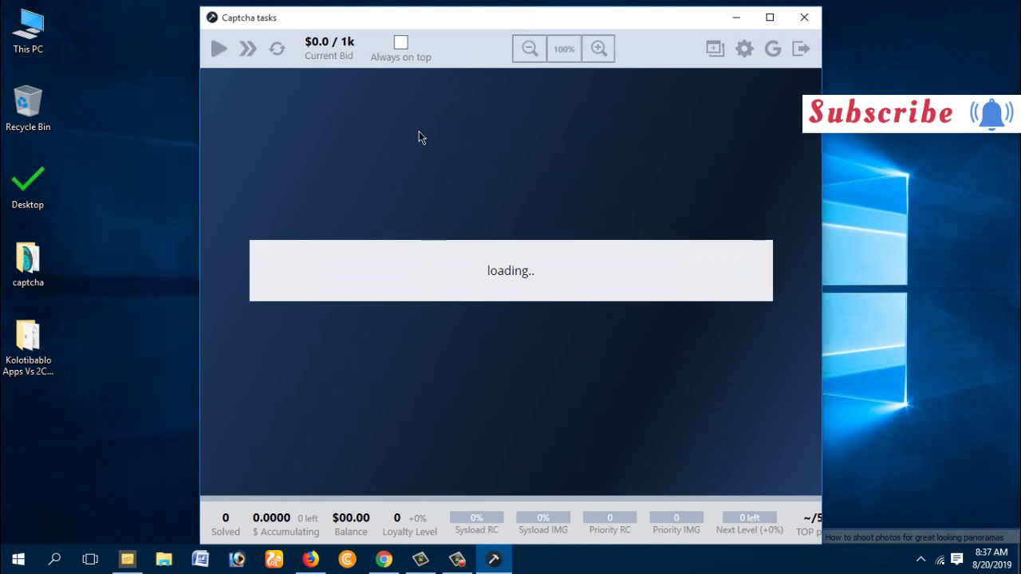